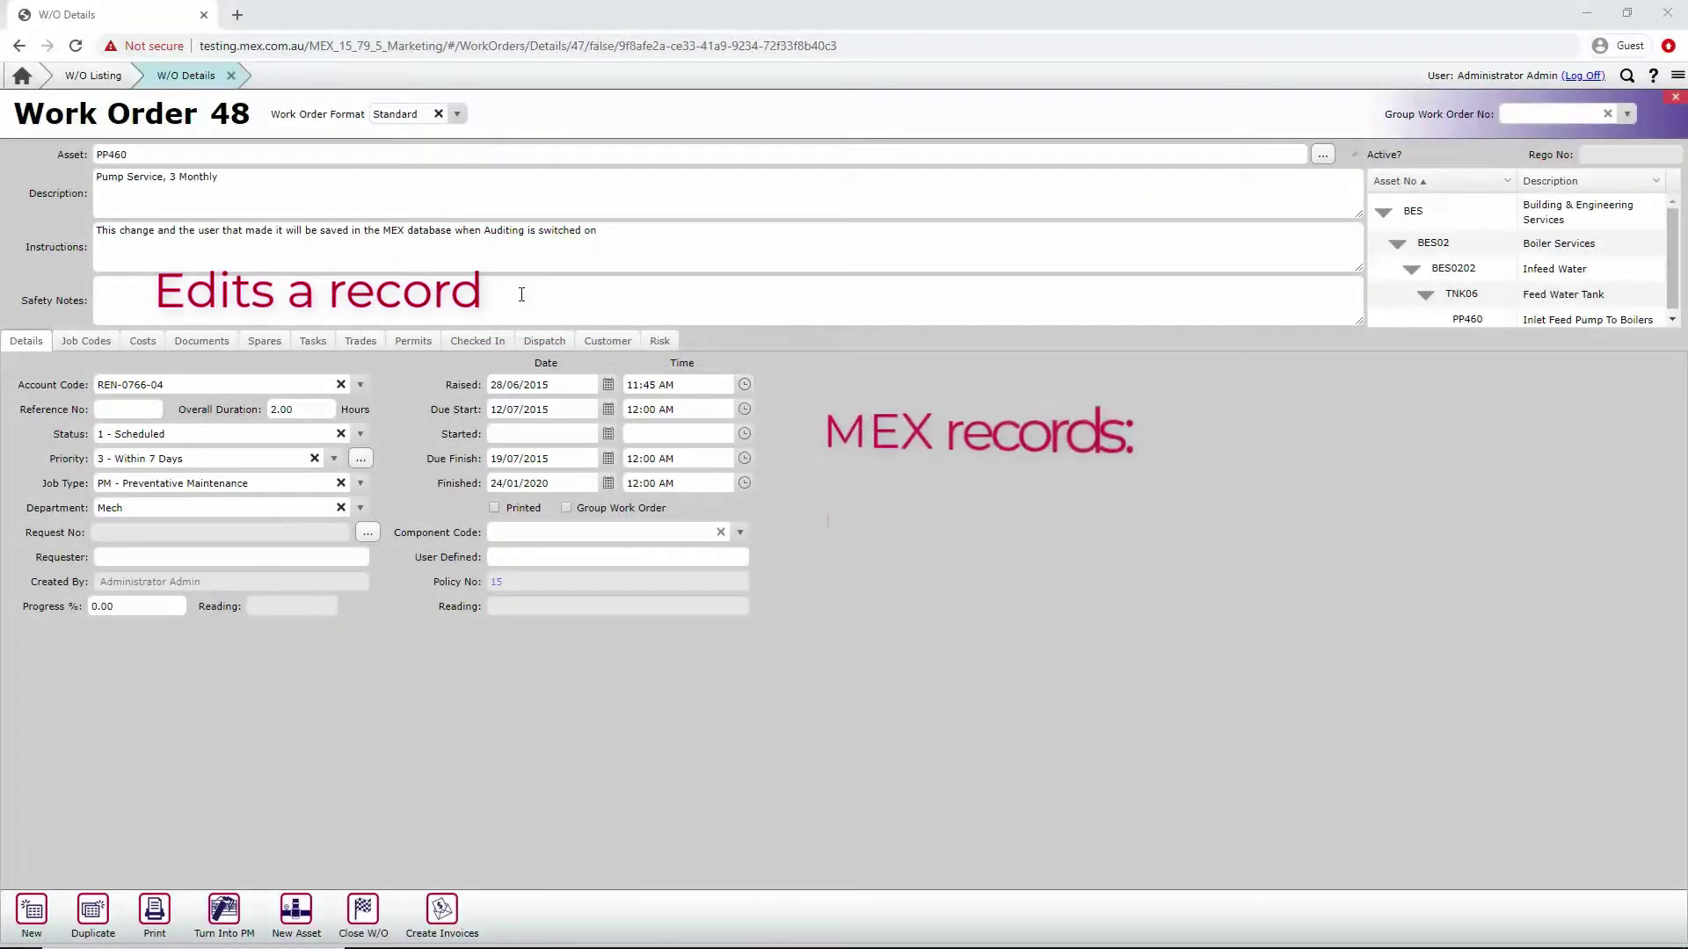
Step: In Work Order 48's God Mode Audit tab, display the two recorded Instructions changes
click(623, 232)
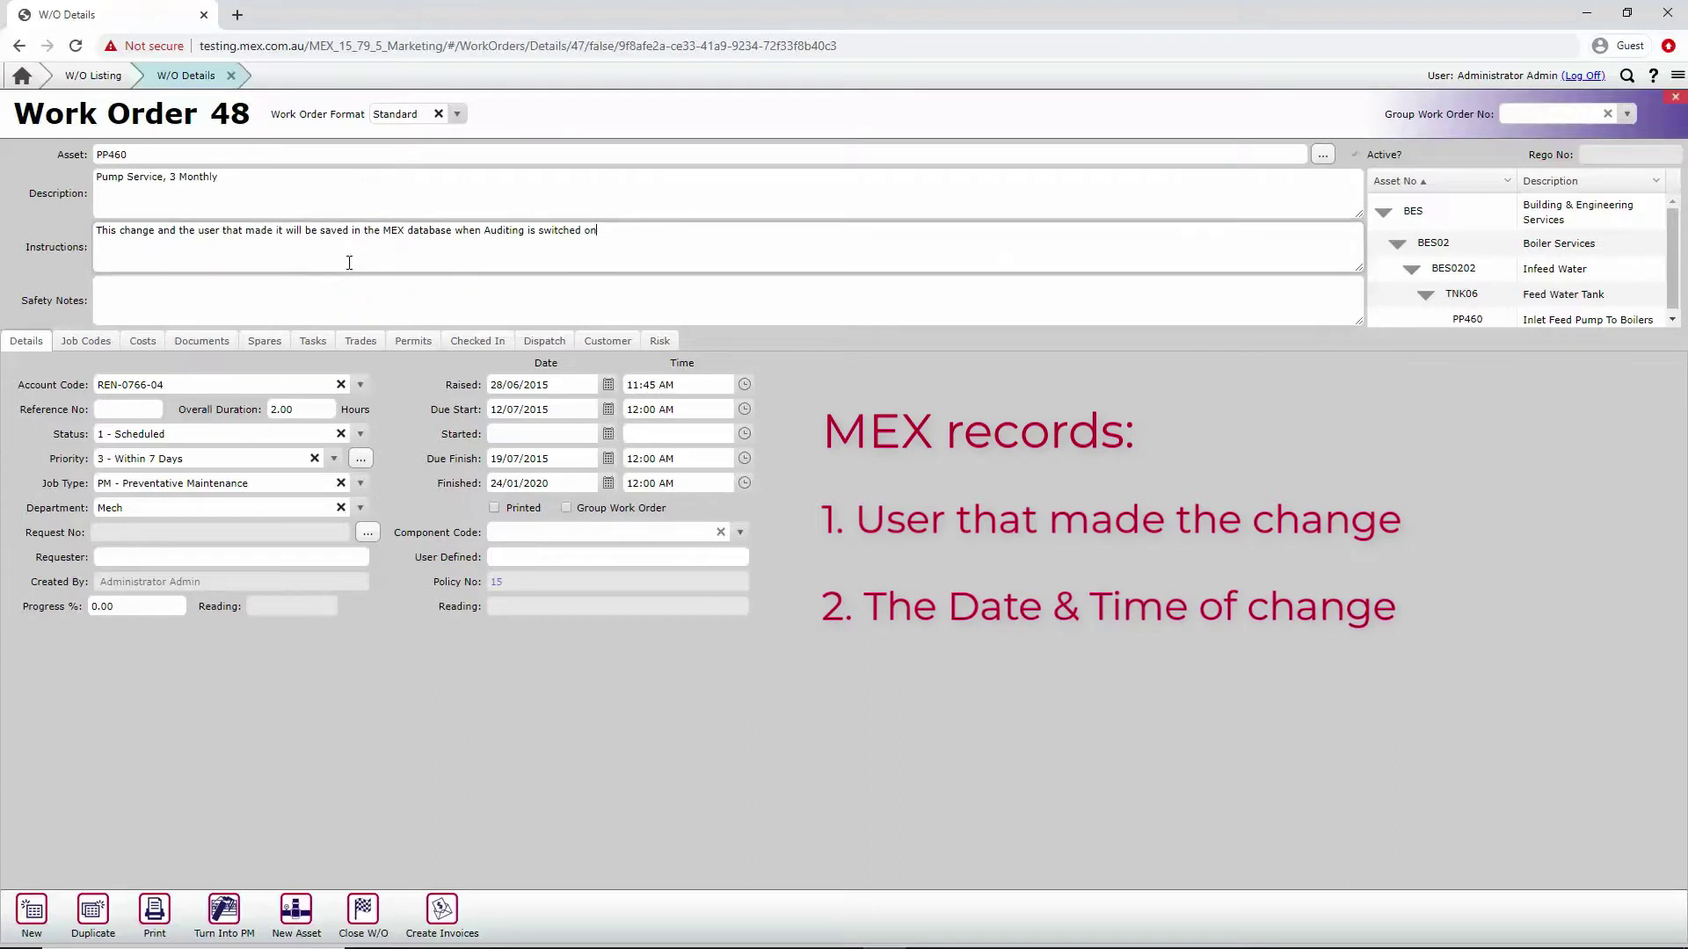
click(1677, 75)
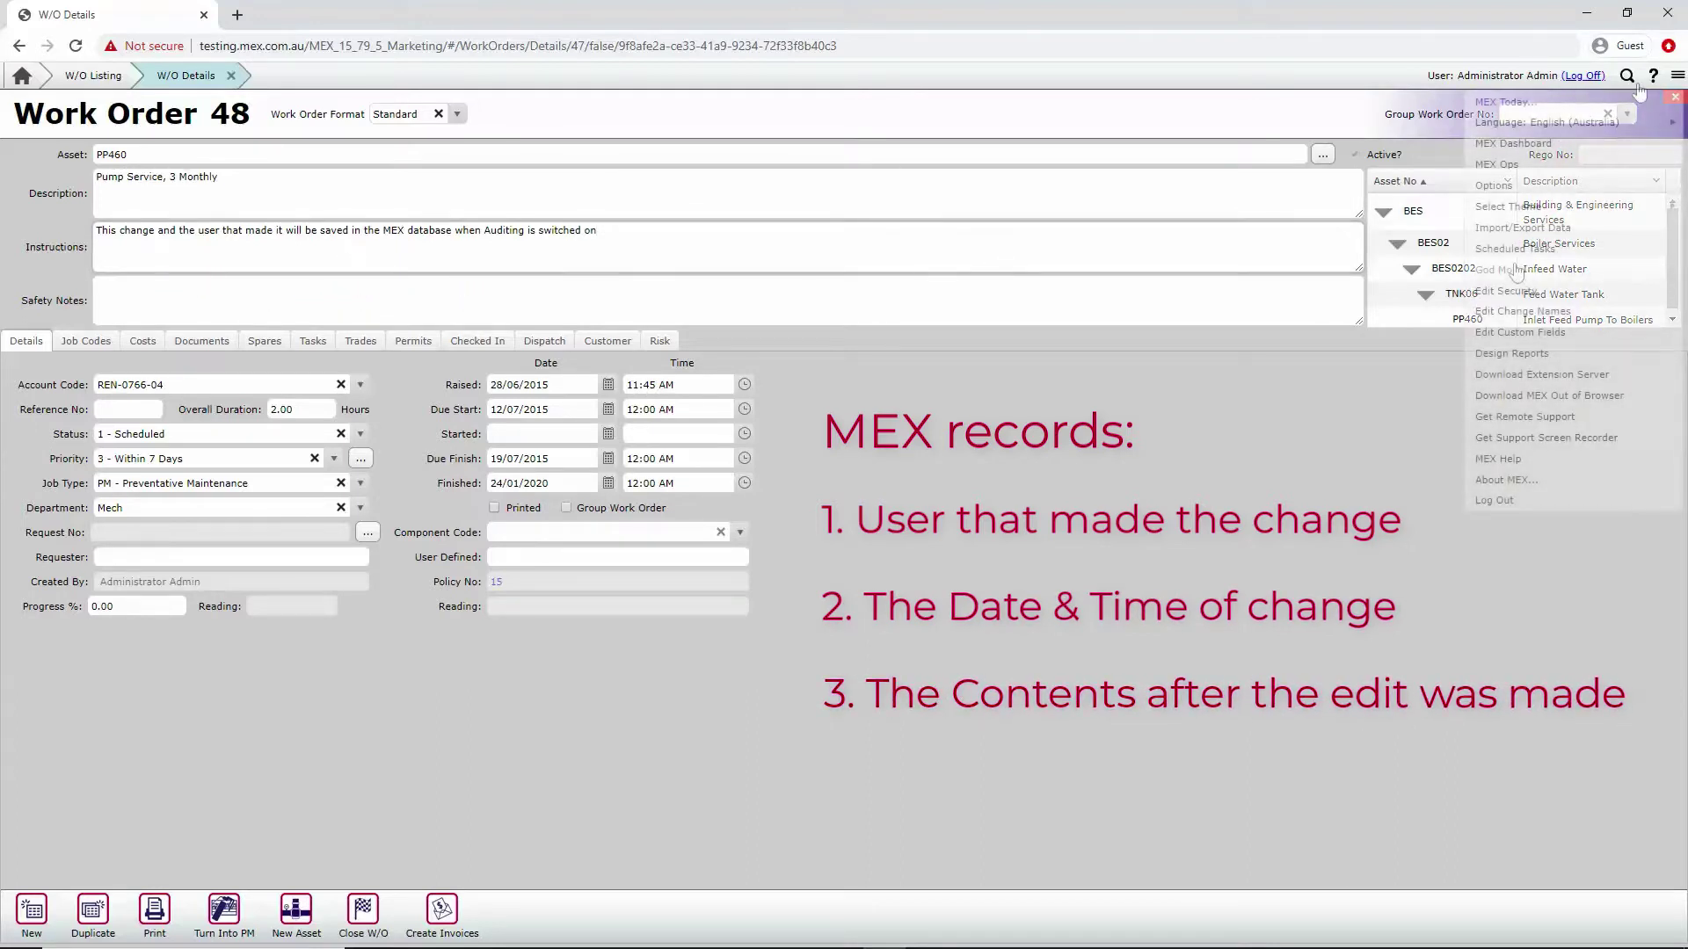
click(1493, 185)
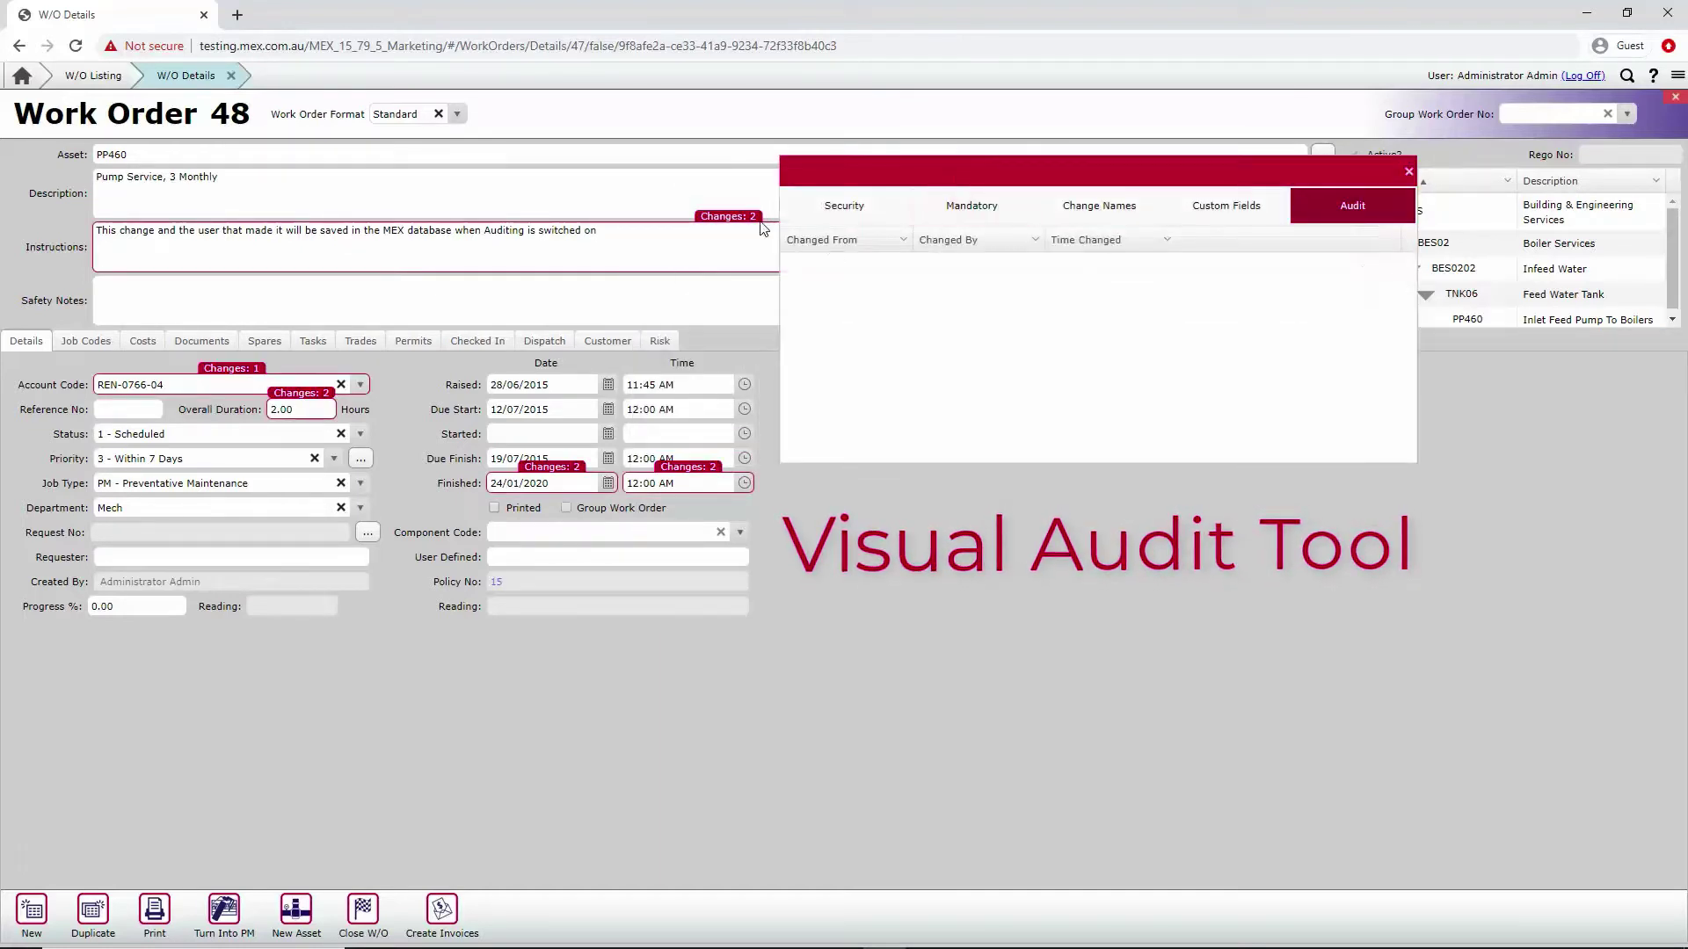
click(739, 220)
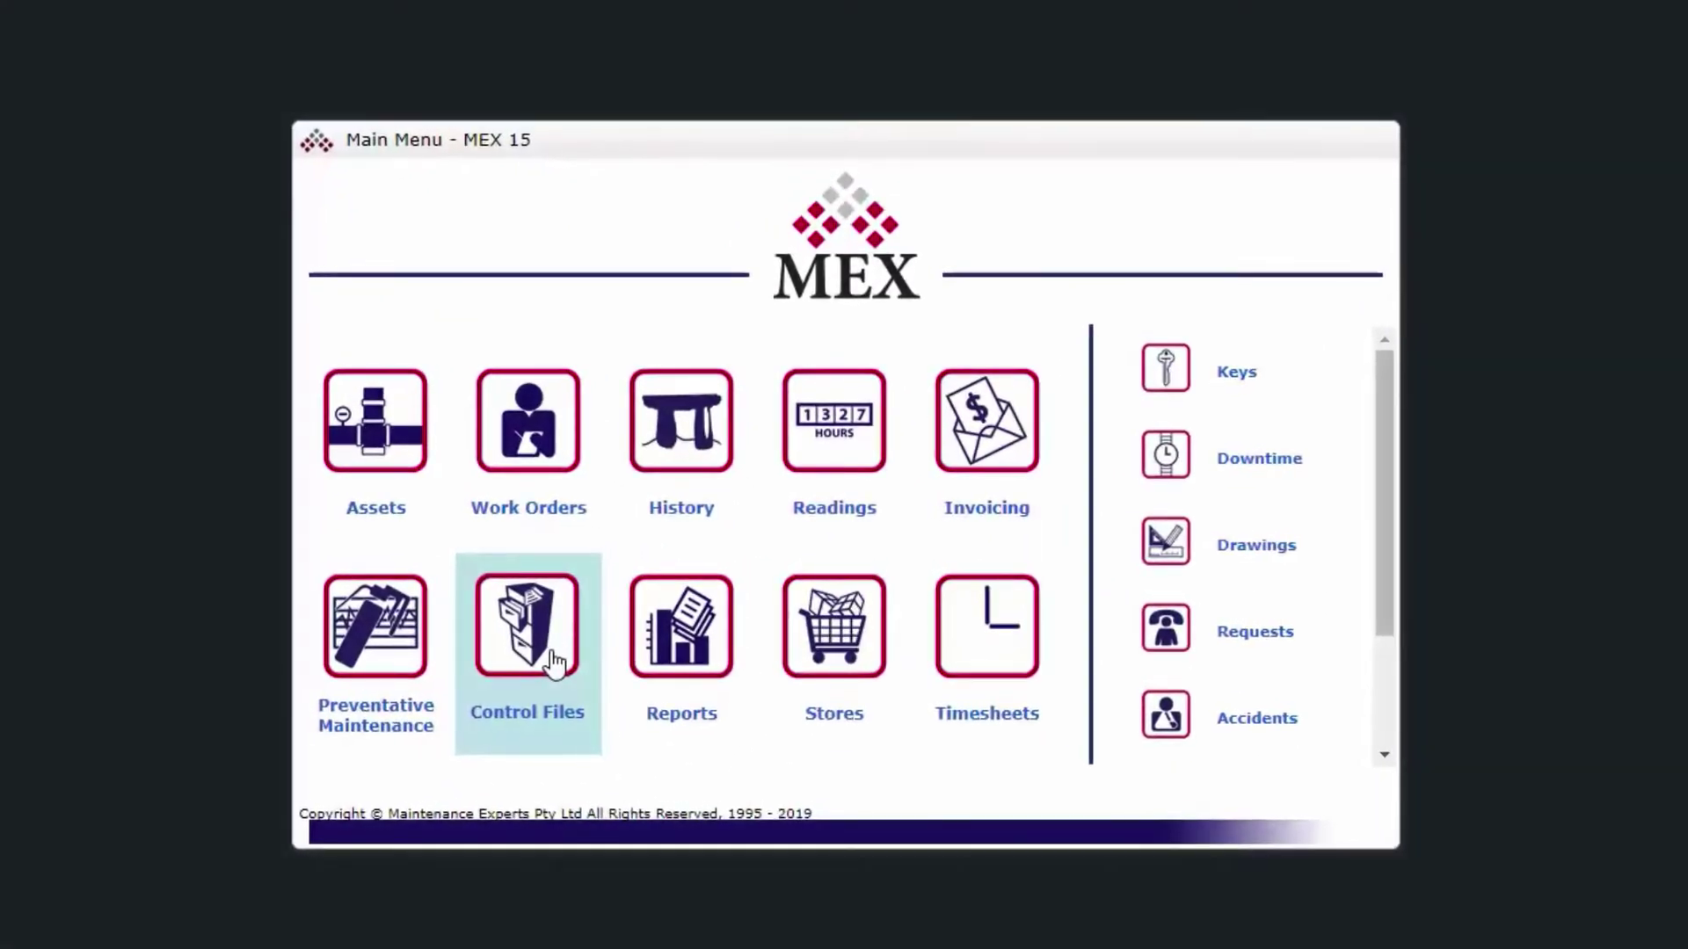
Step: Go from the Main Menu into Control Files and its Security Switches page
click(553, 658)
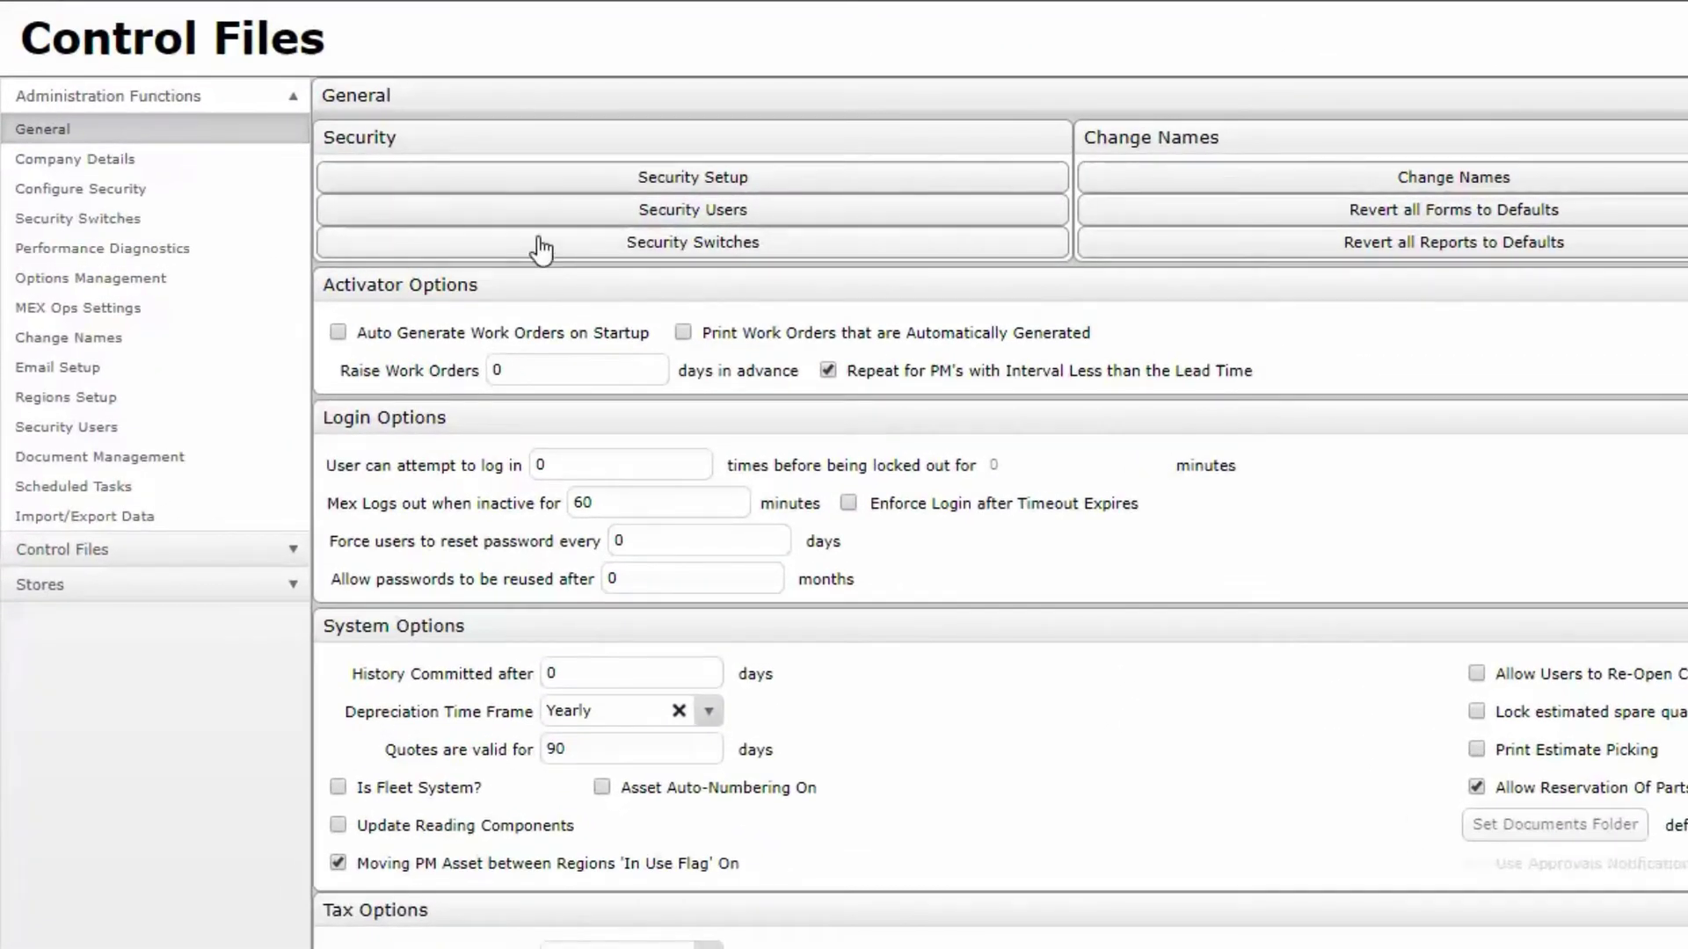
click(571, 251)
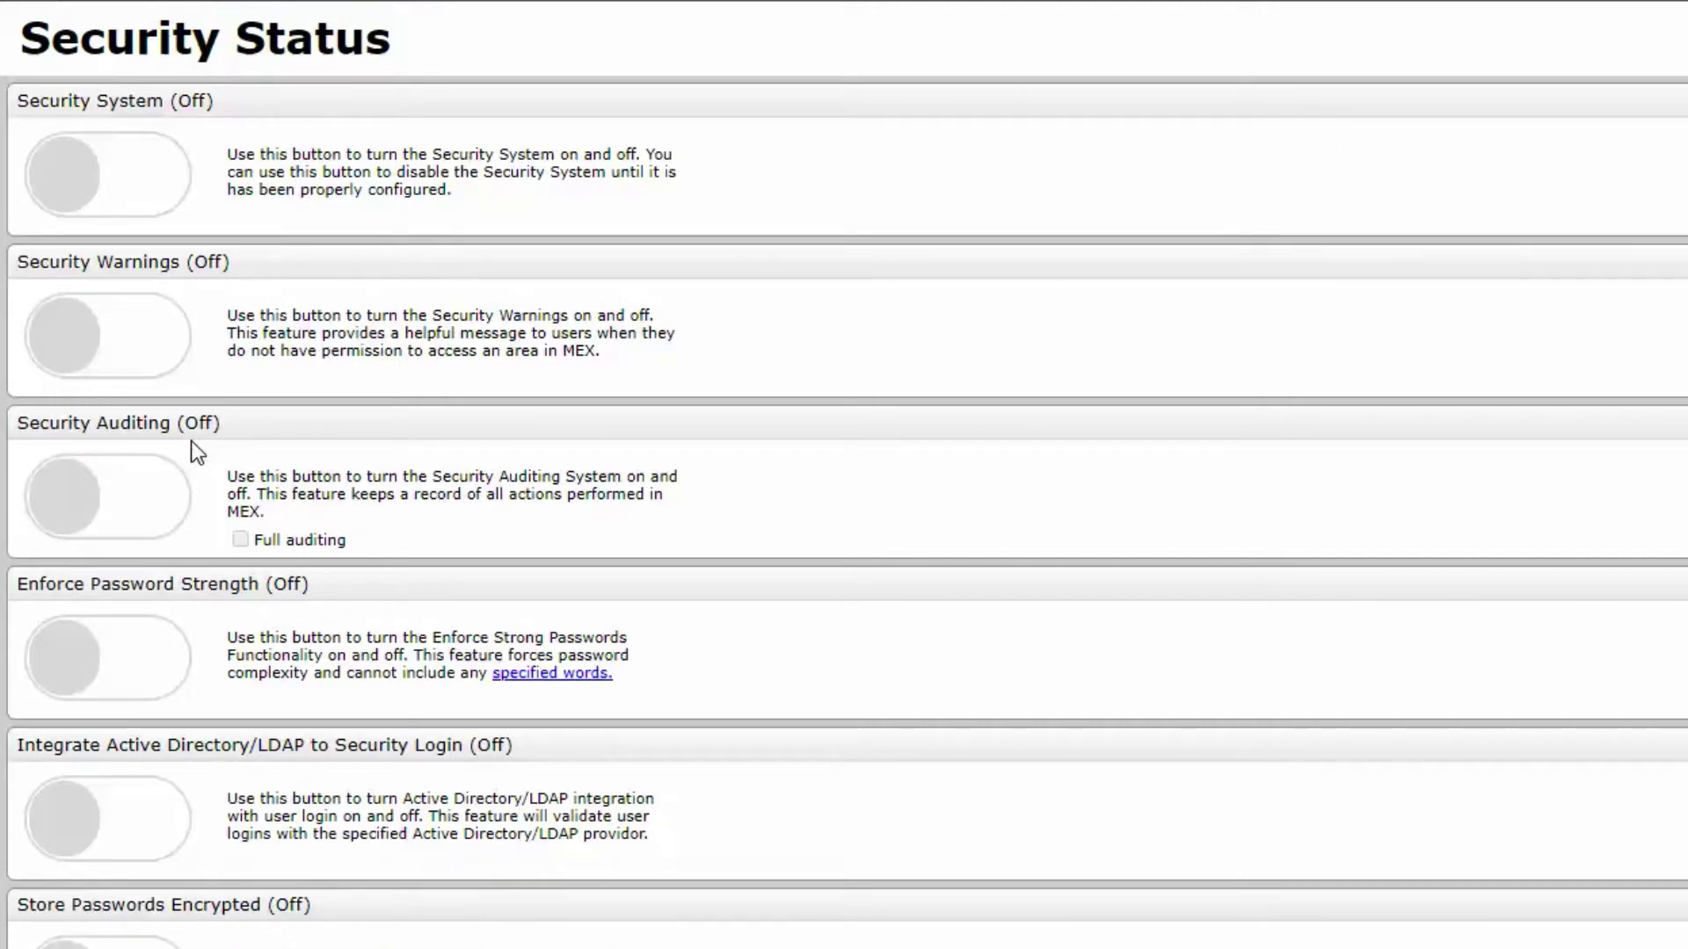
Step: Toggle Security Auditing to On and accept the Turn Auditing On warning
click(141, 503)
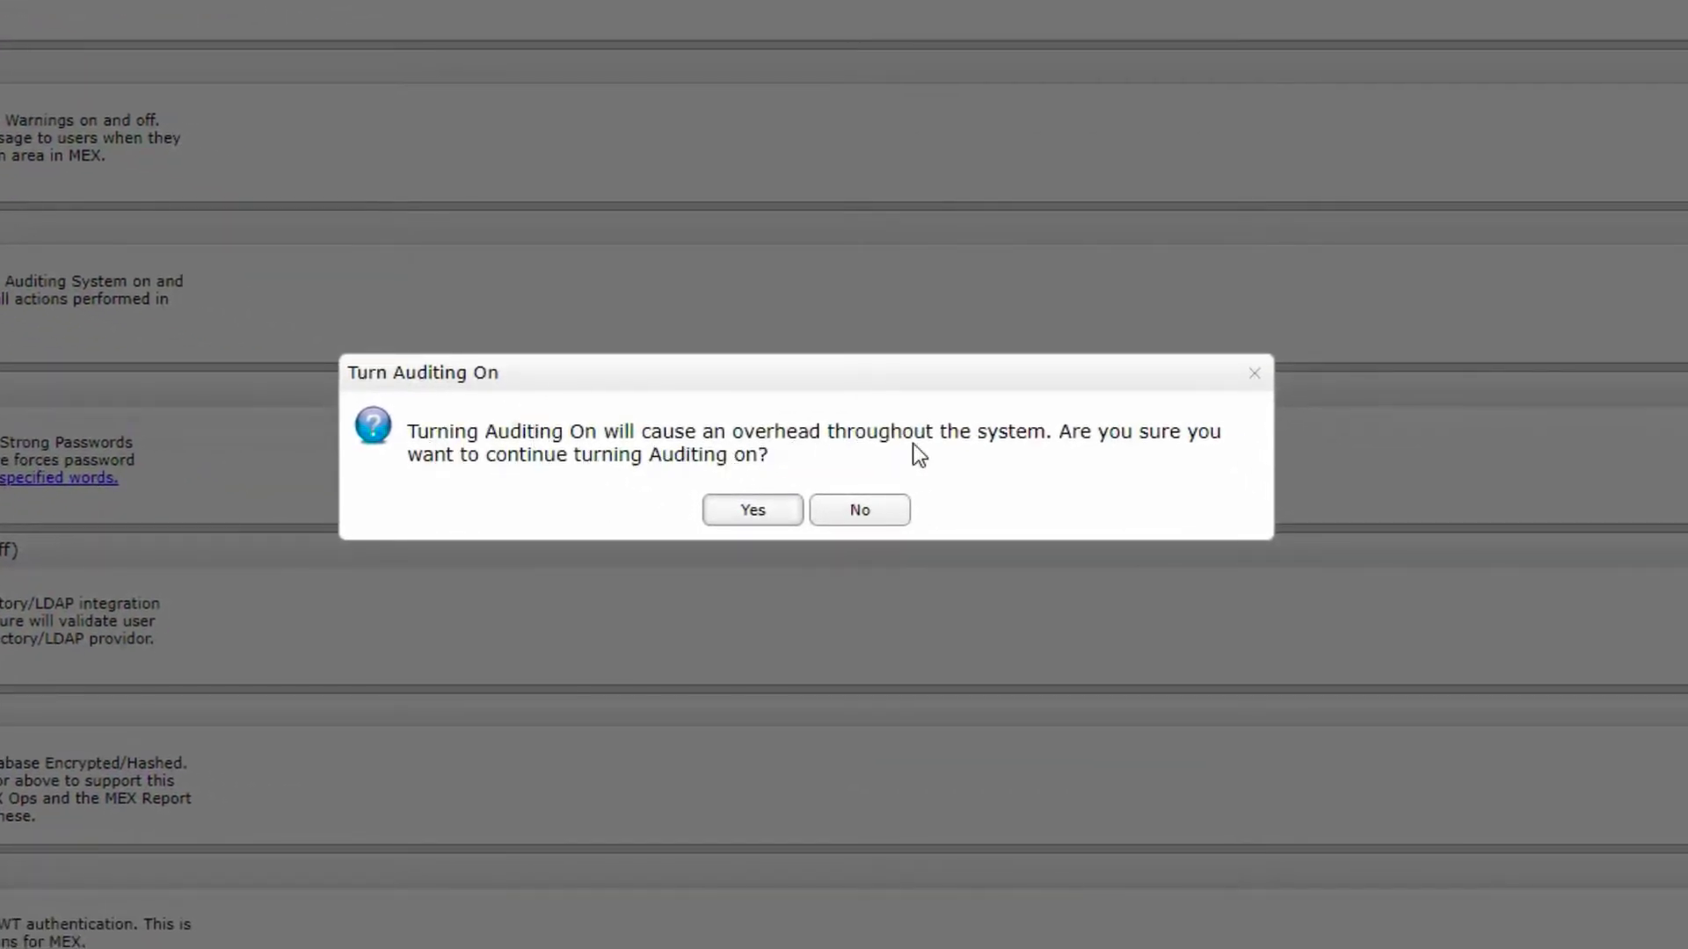
click(753, 514)
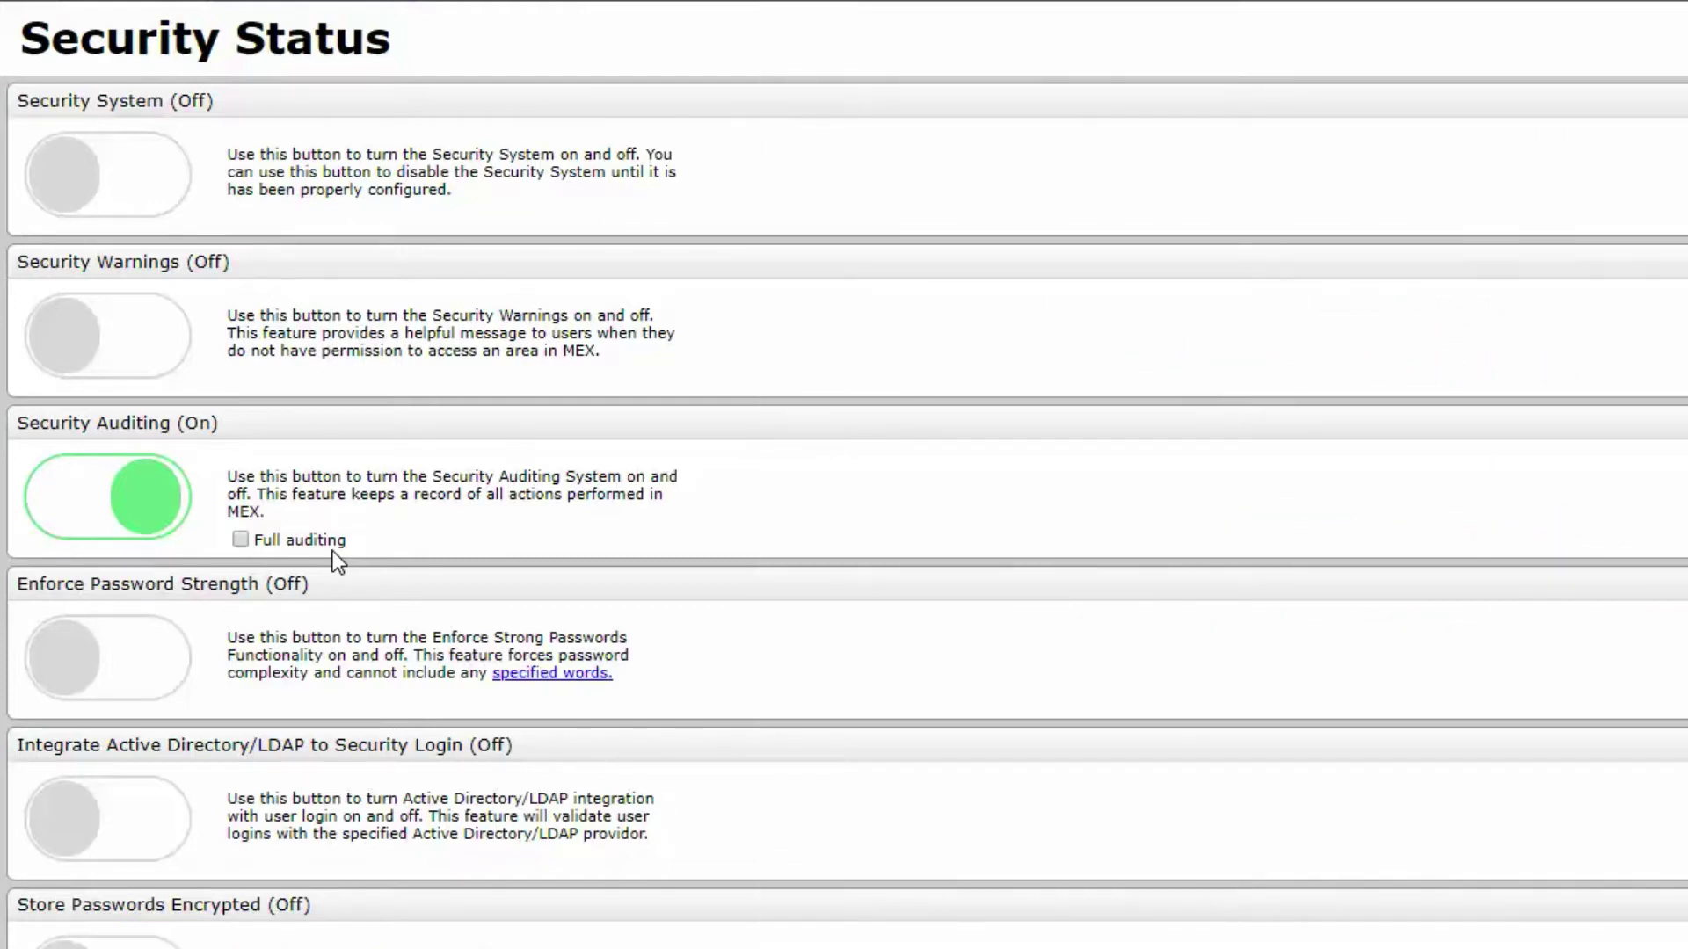
Step: Enable and confirm Full auditing, then close Security Switches and Control Files
click(240, 539)
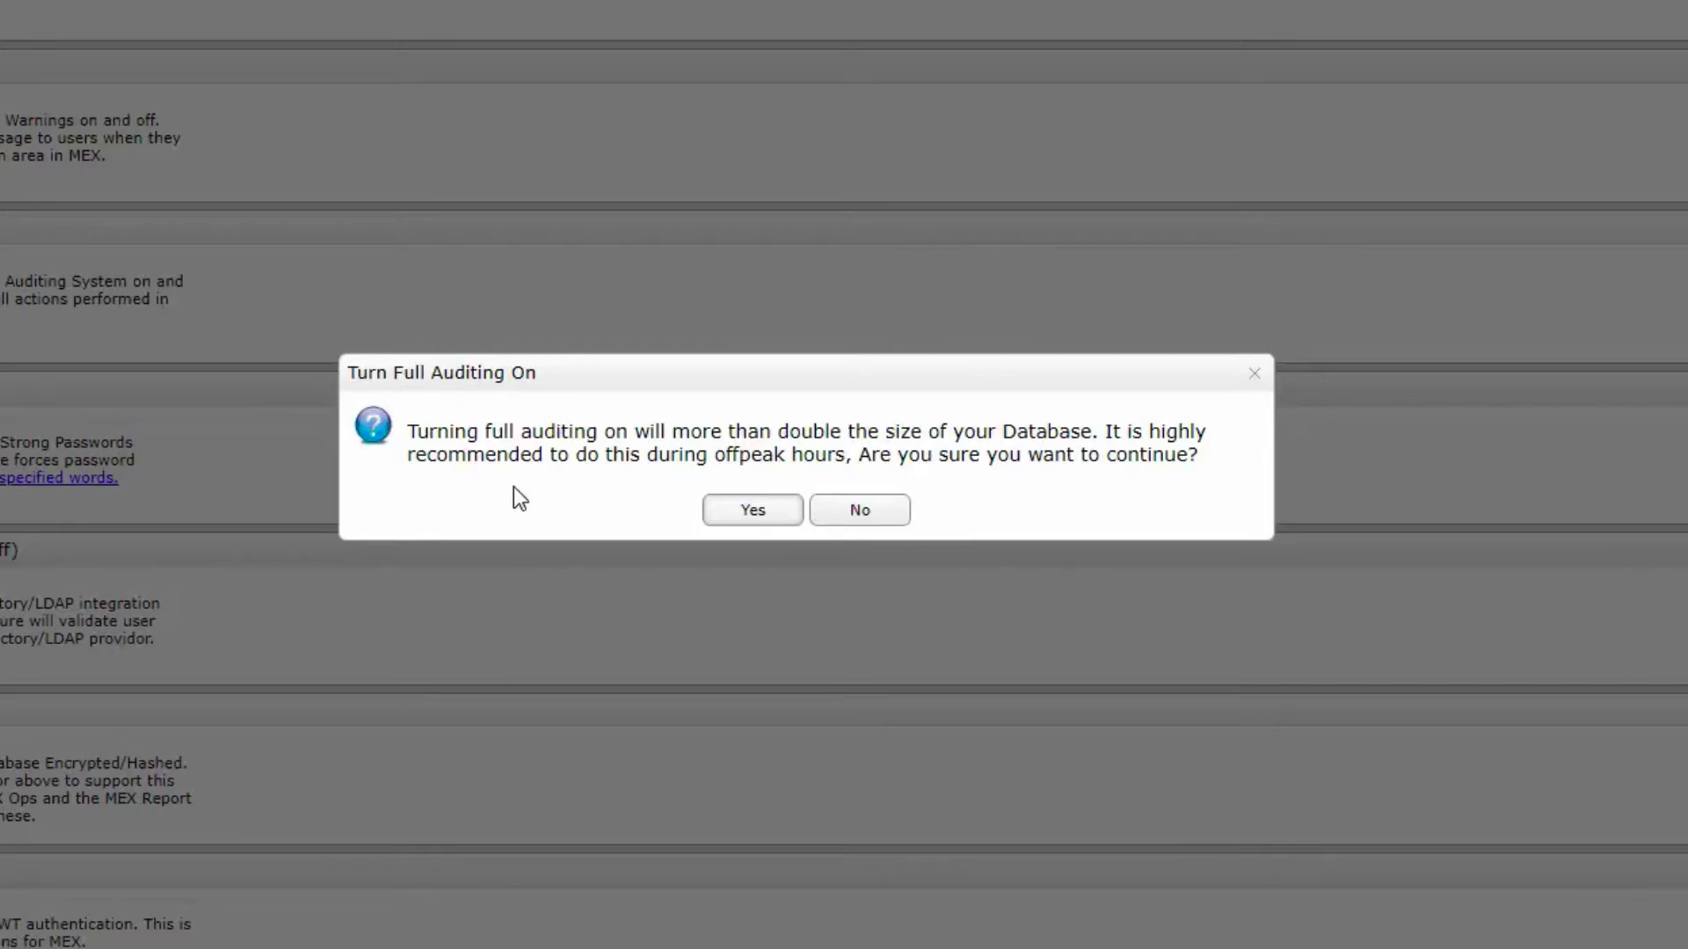
click(743, 514)
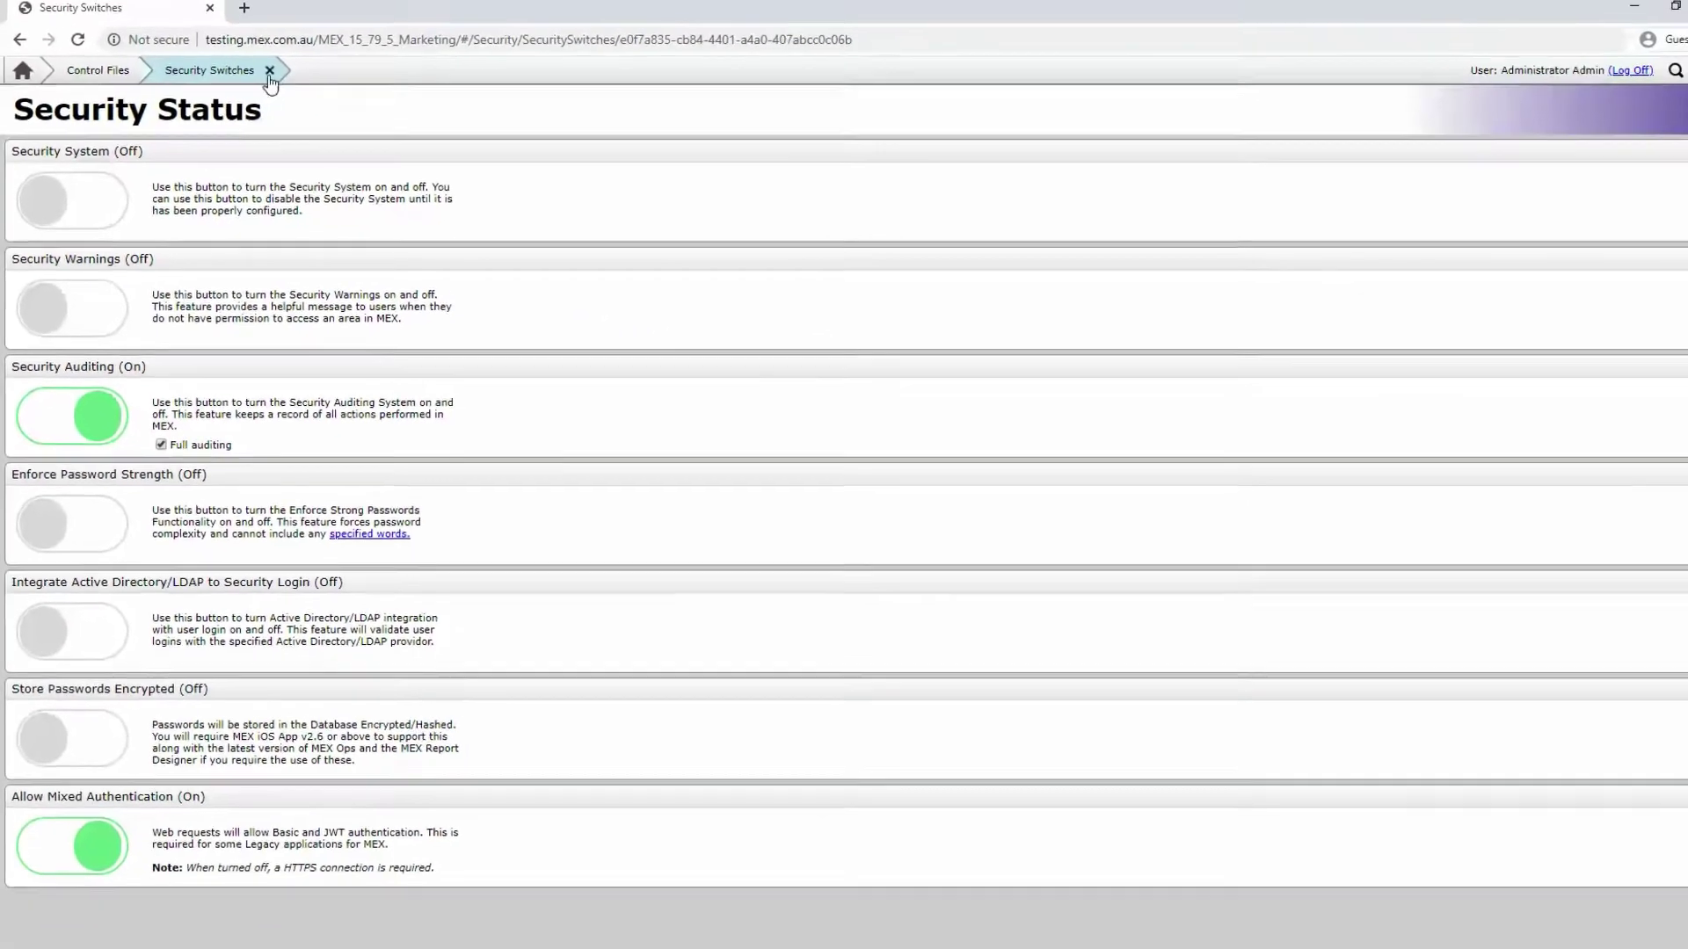
click(268, 75)
click(141, 75)
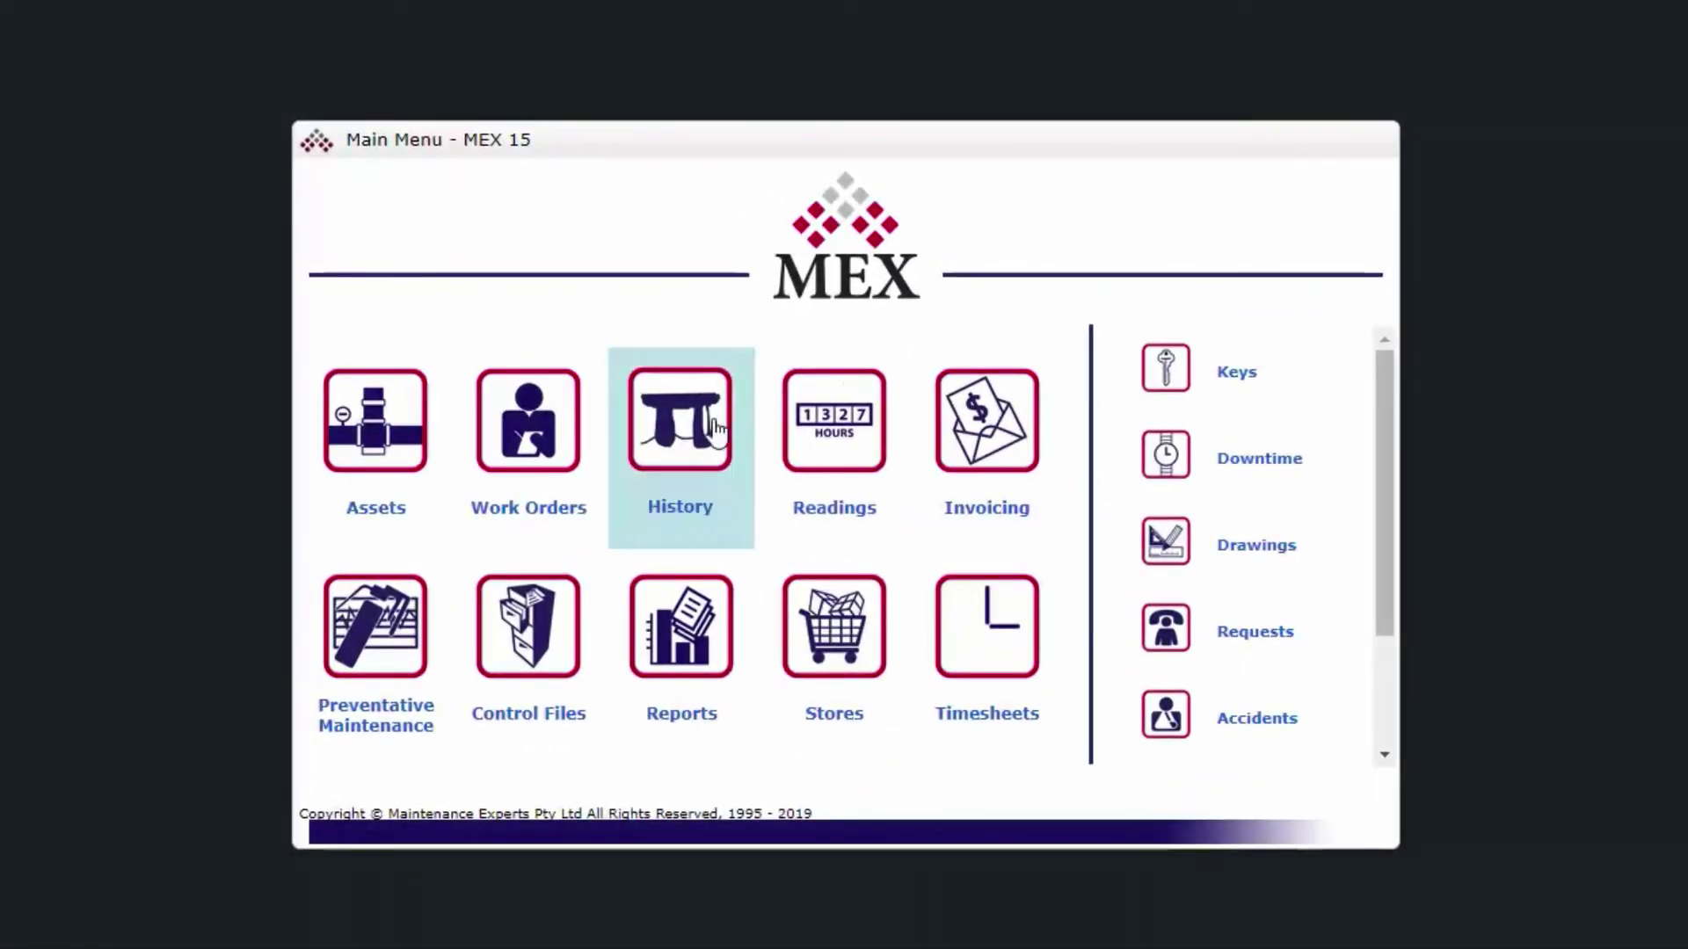
Step: In Work Orders, change Work Order 48's account code to REN-0766-04 and Overall Duration to 2
click(544, 452)
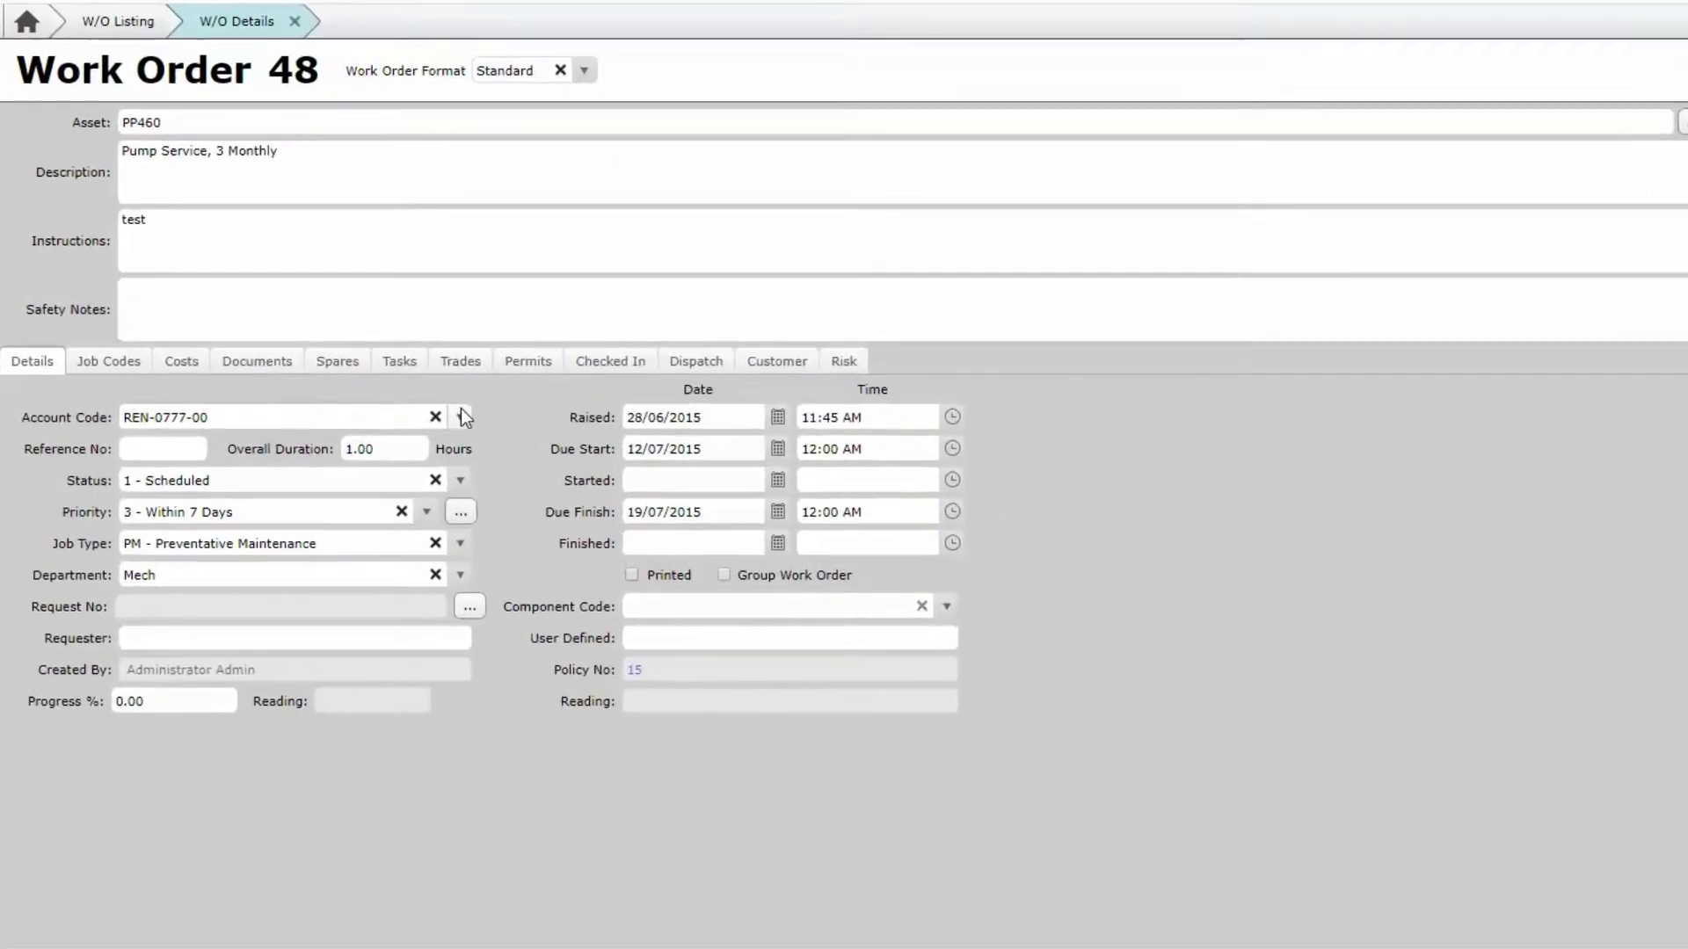
click(371, 388)
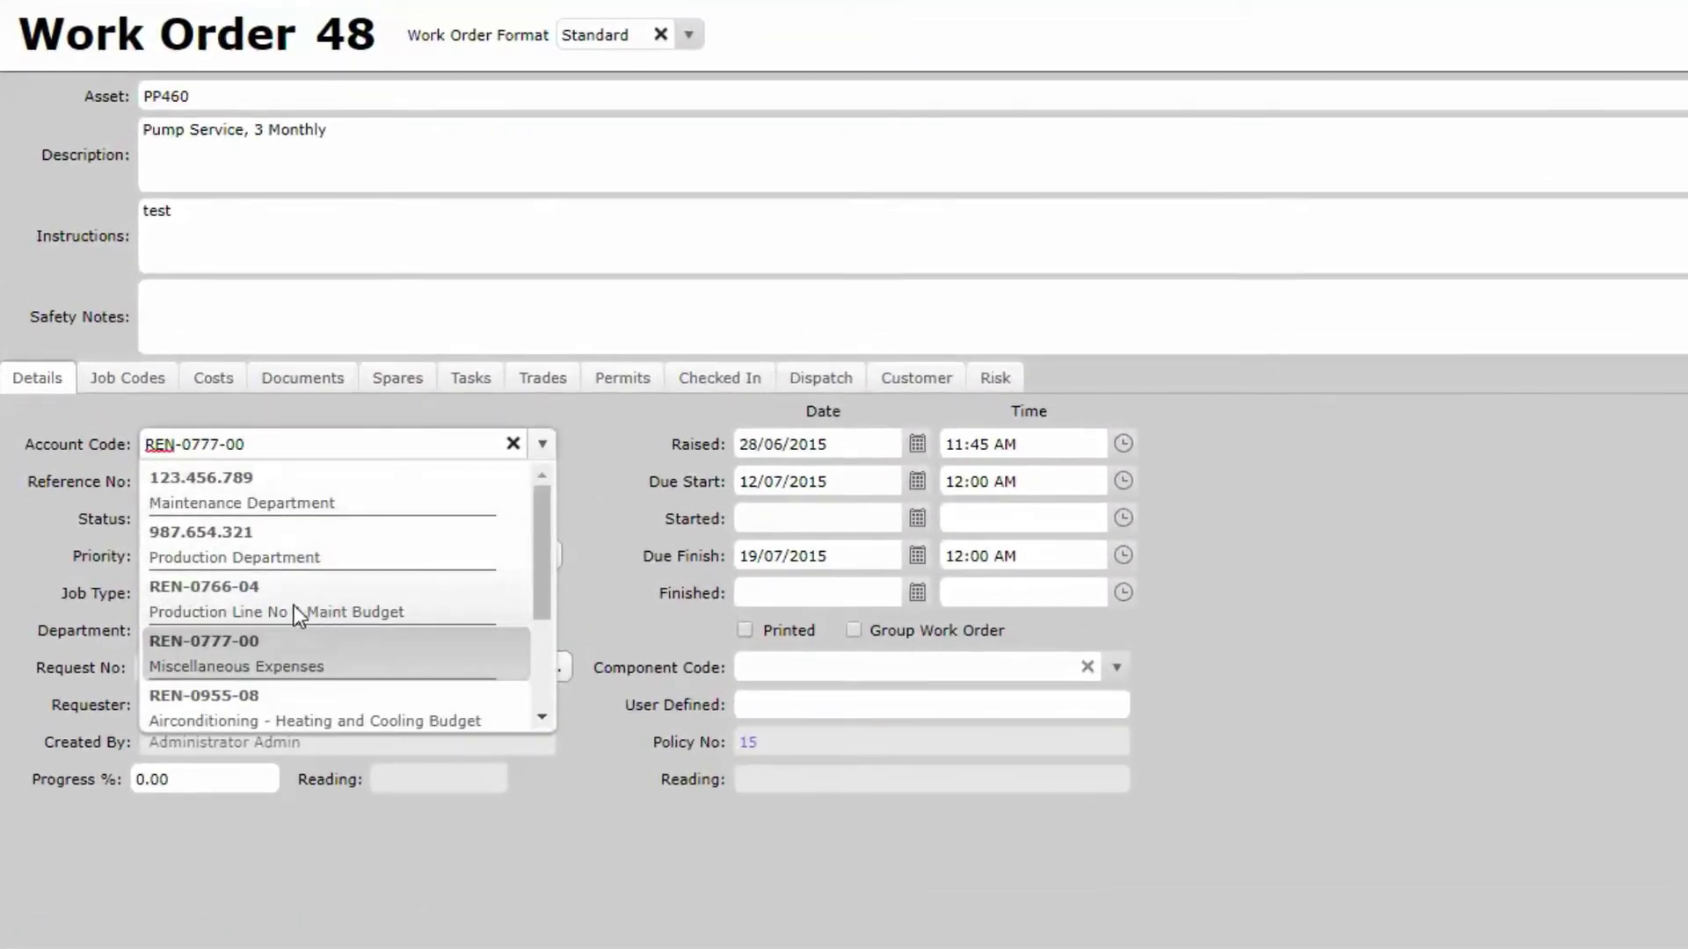
click(249, 601)
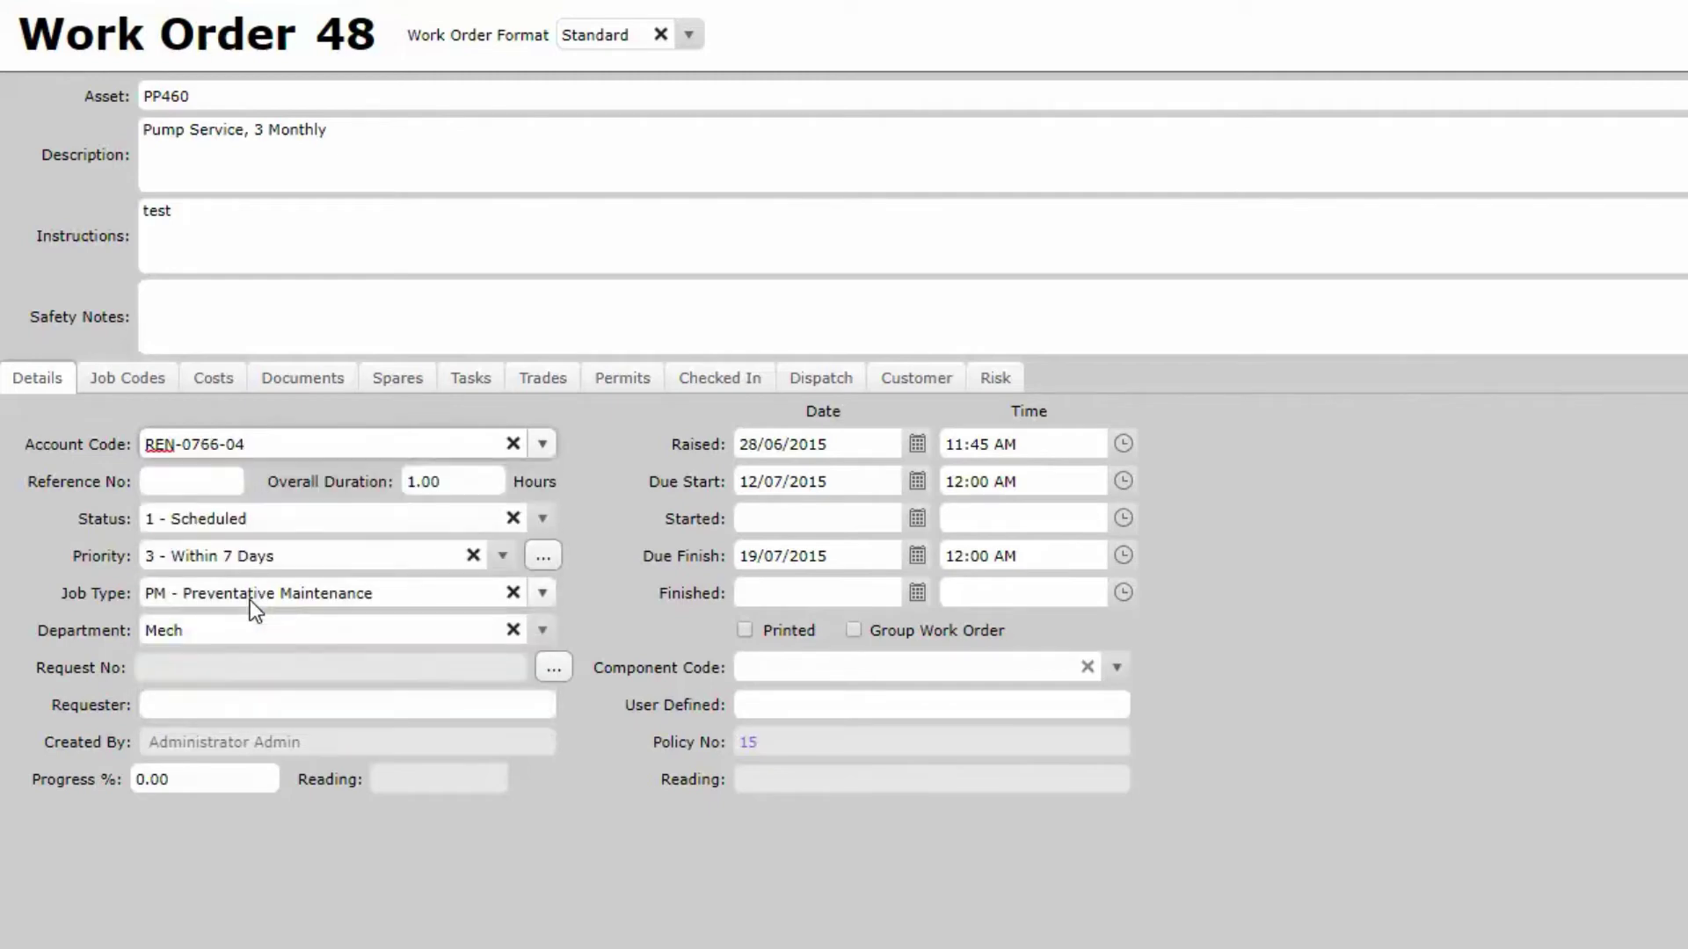
click(456, 481)
text(2)
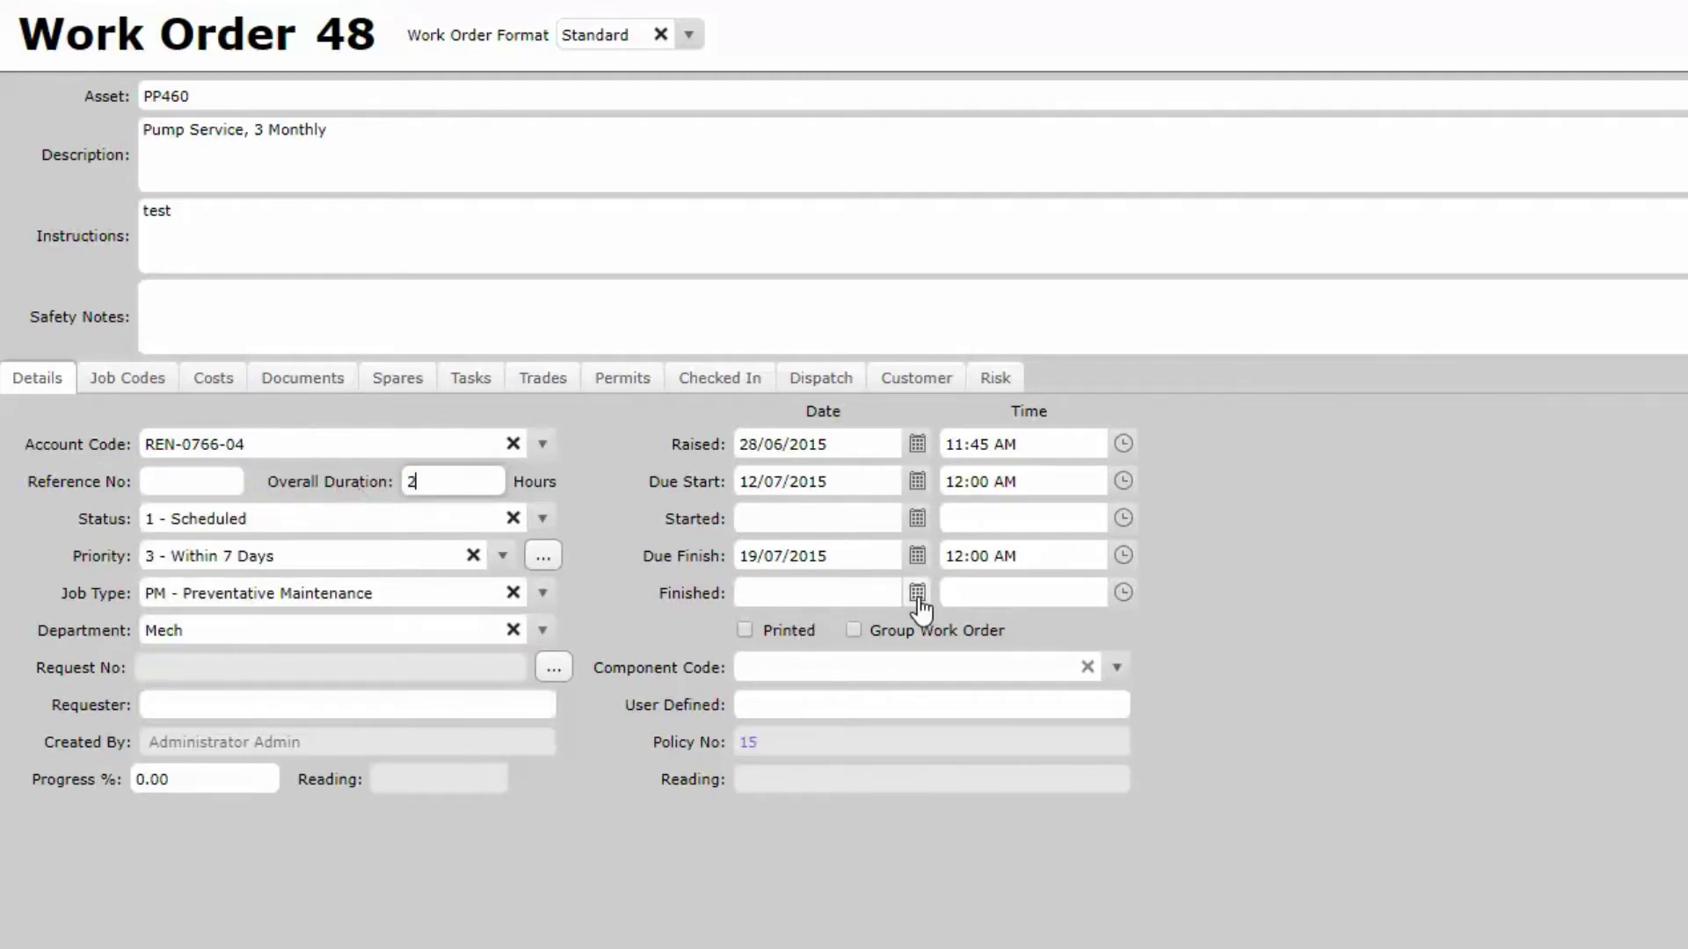
Step: Set the Finished date to 24 January 2020 using the date picker
click(917, 593)
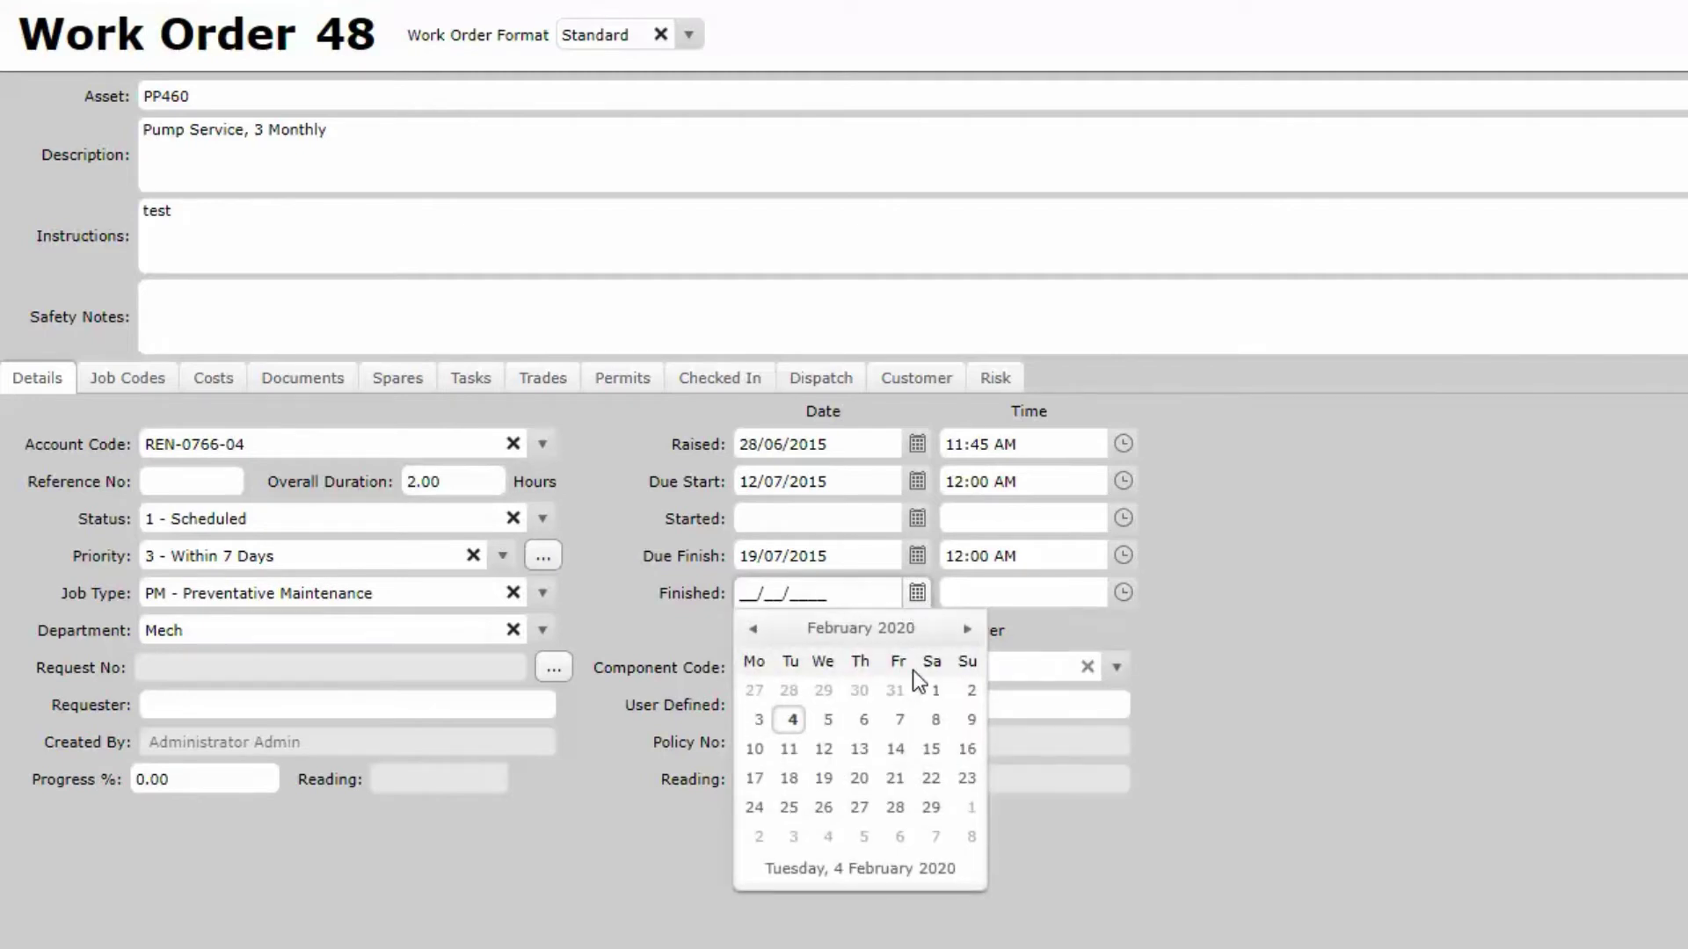
click(752, 628)
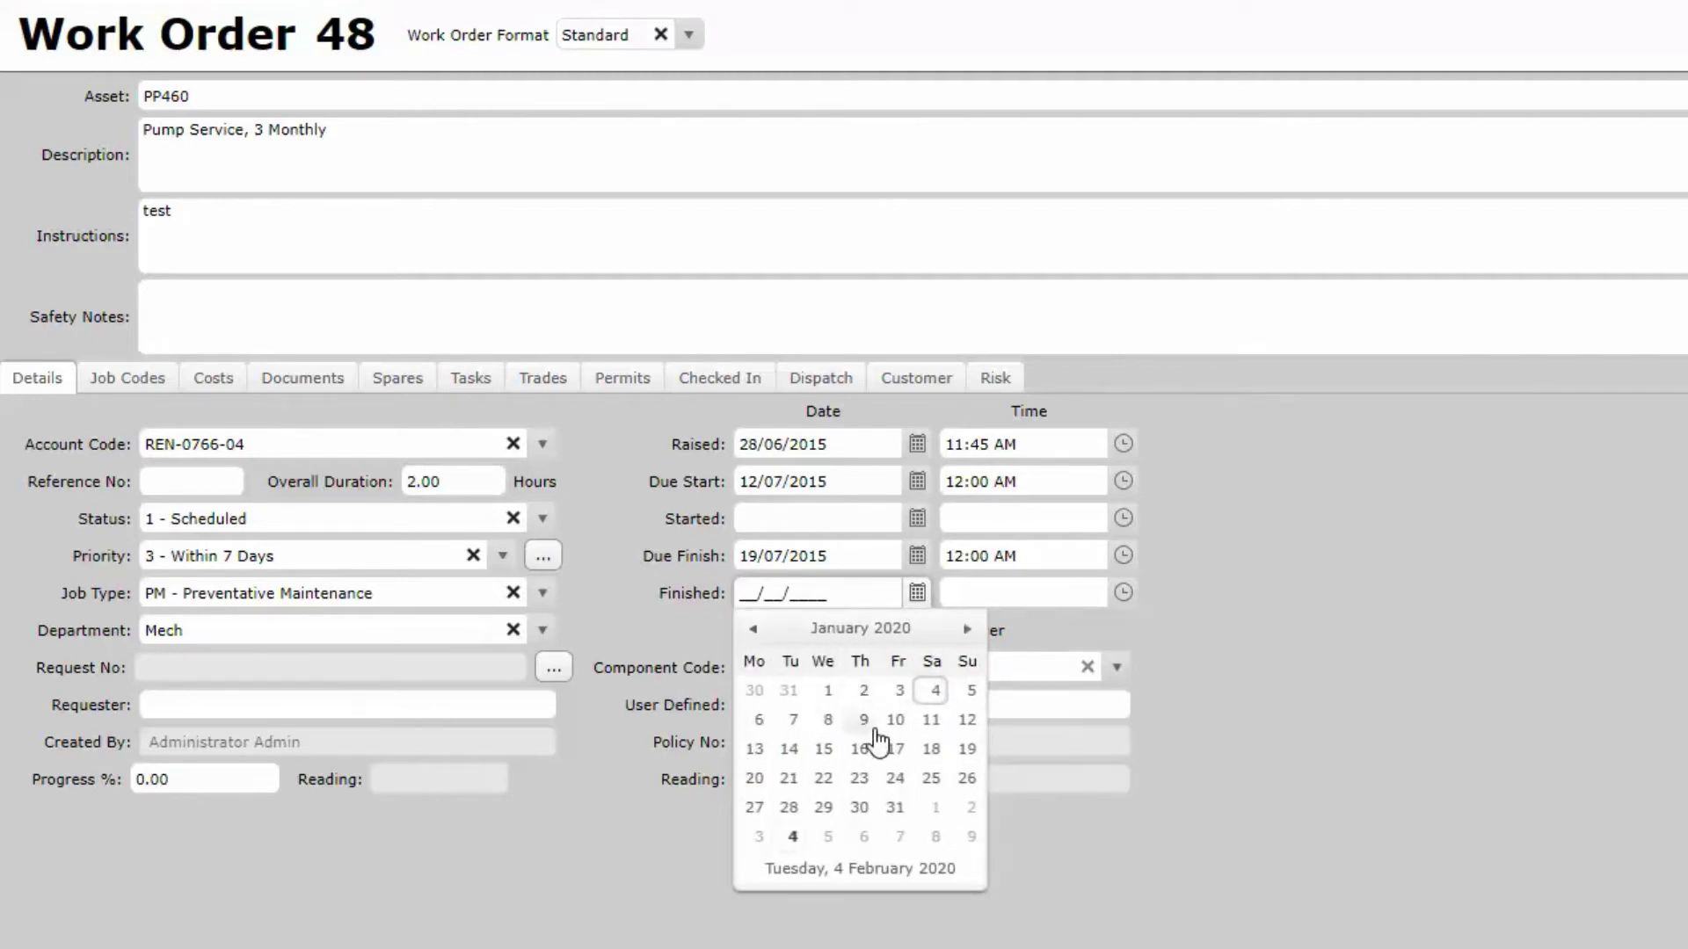
click(892, 778)
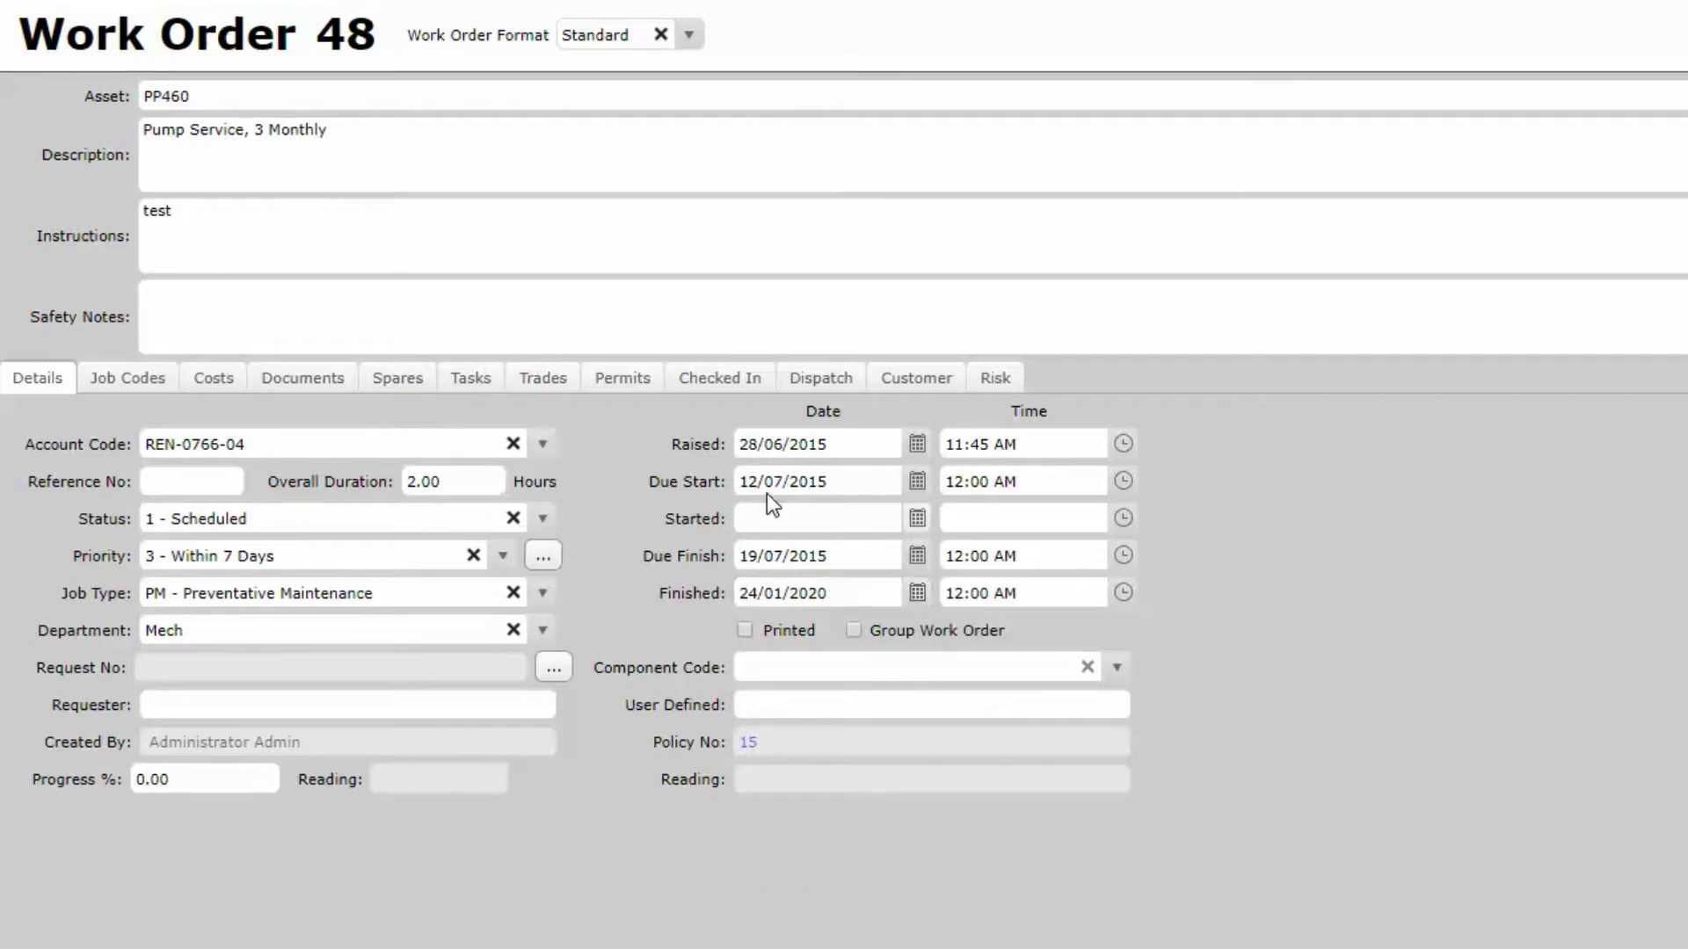
Step: On the Spares tab, set FOZ54A unit cost to $38.00 and OILE20W50 to $4.50, then close the work order
click(393, 378)
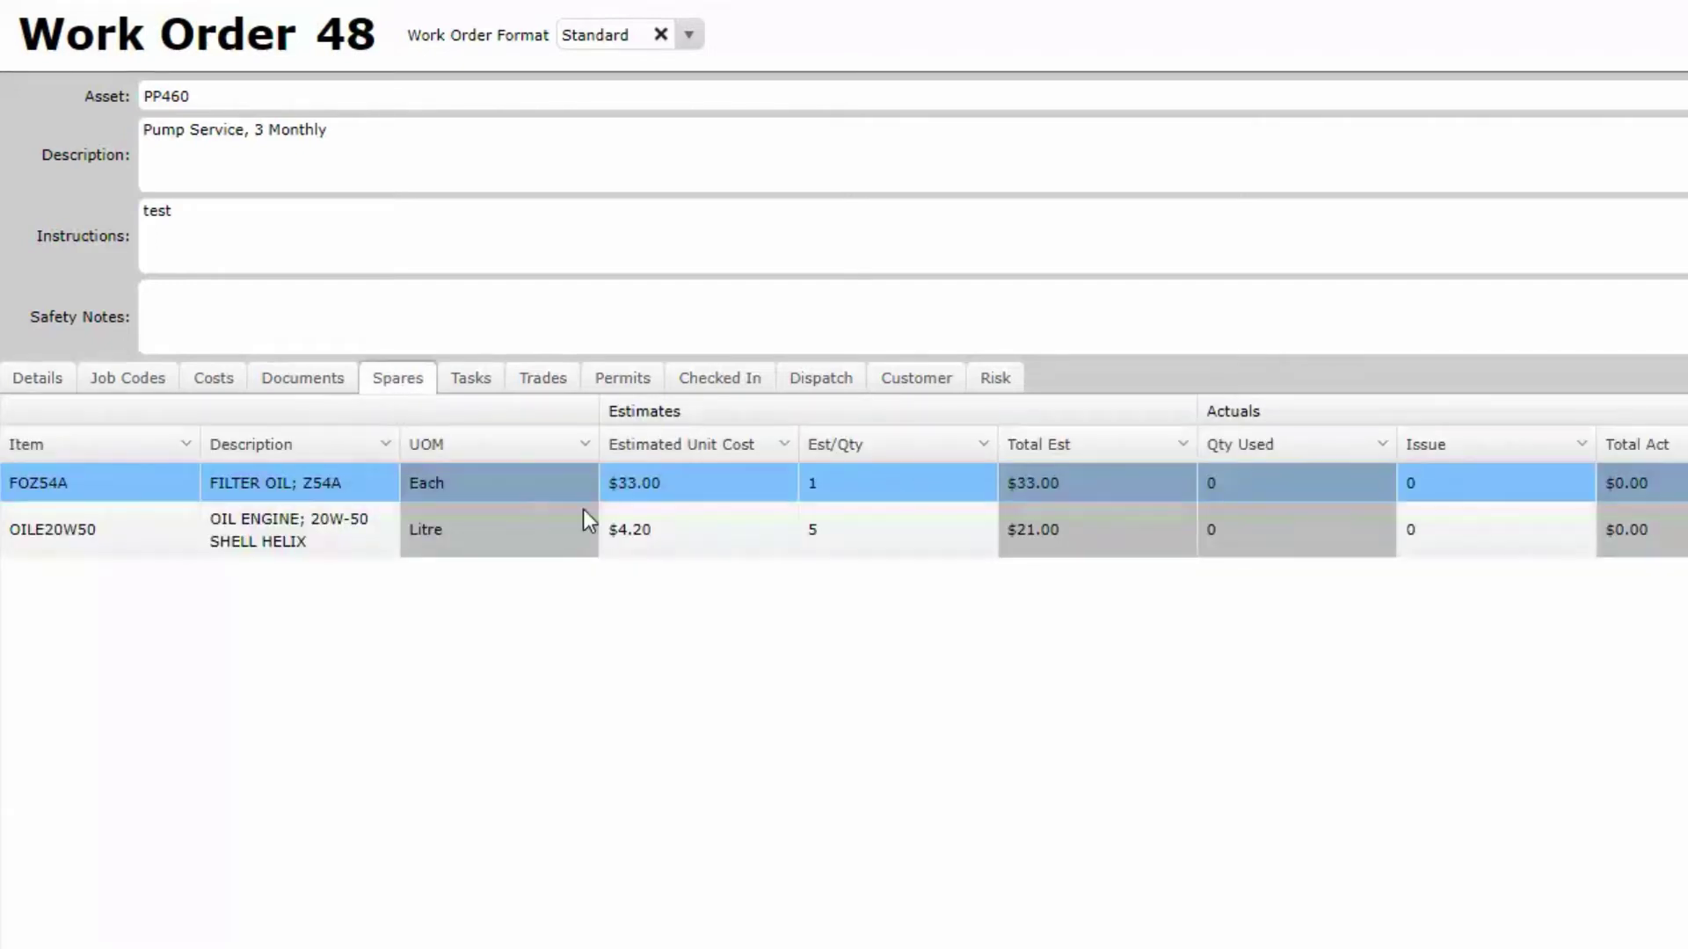
click(670, 483)
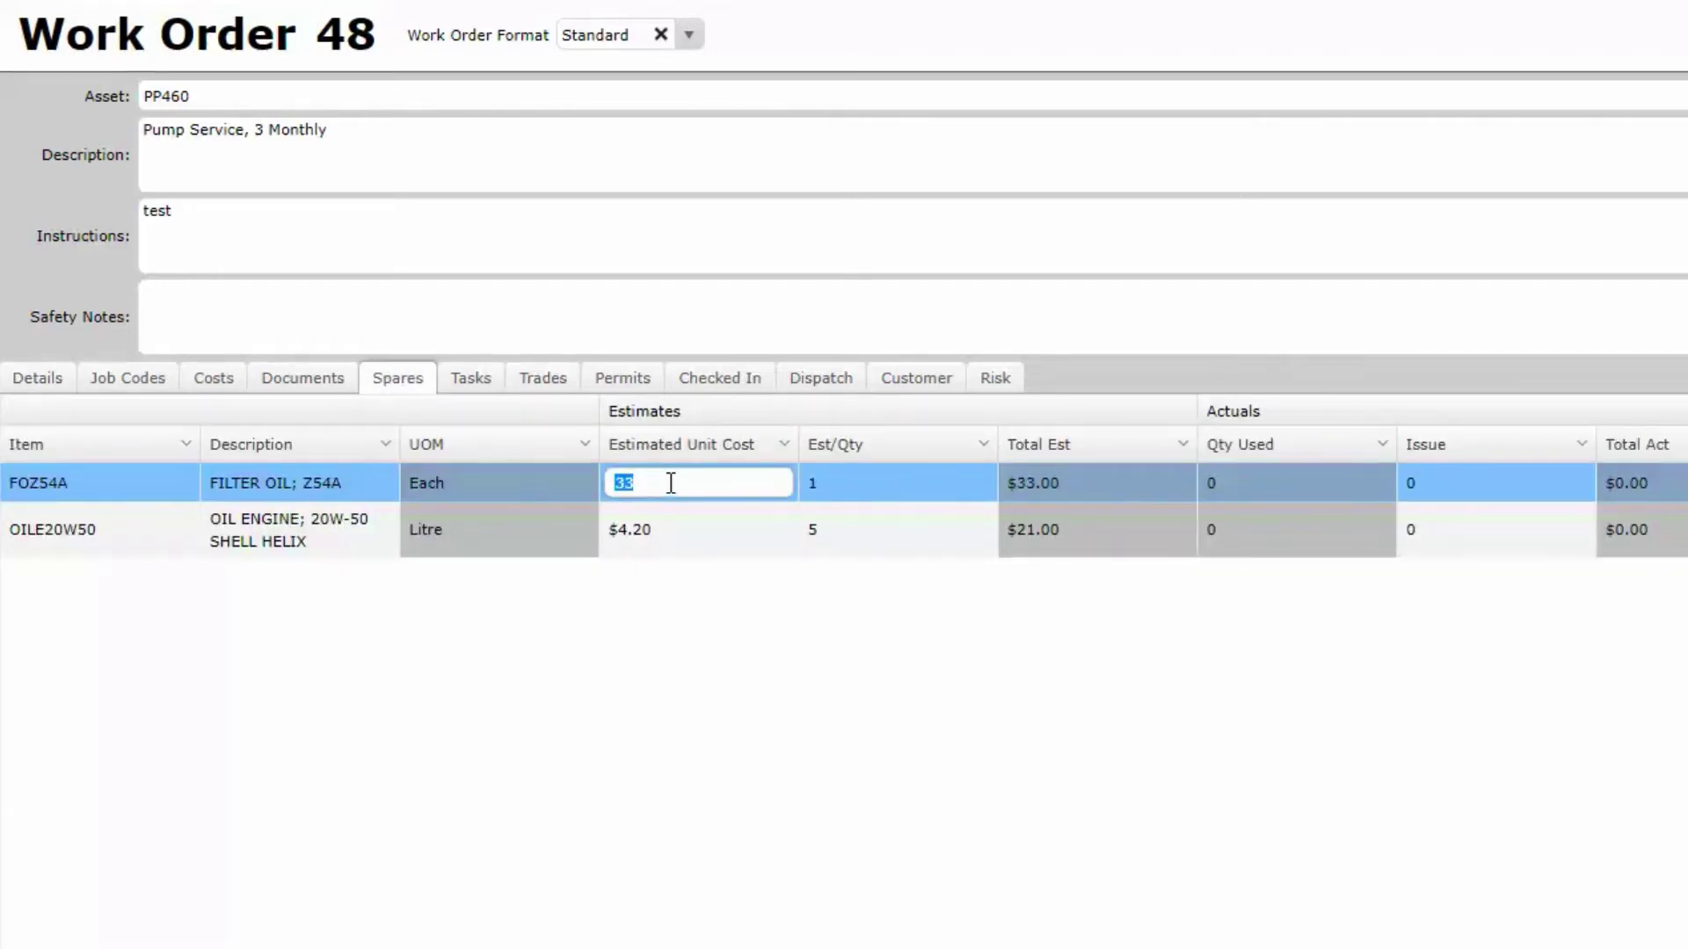
text(38)
key(Tab)
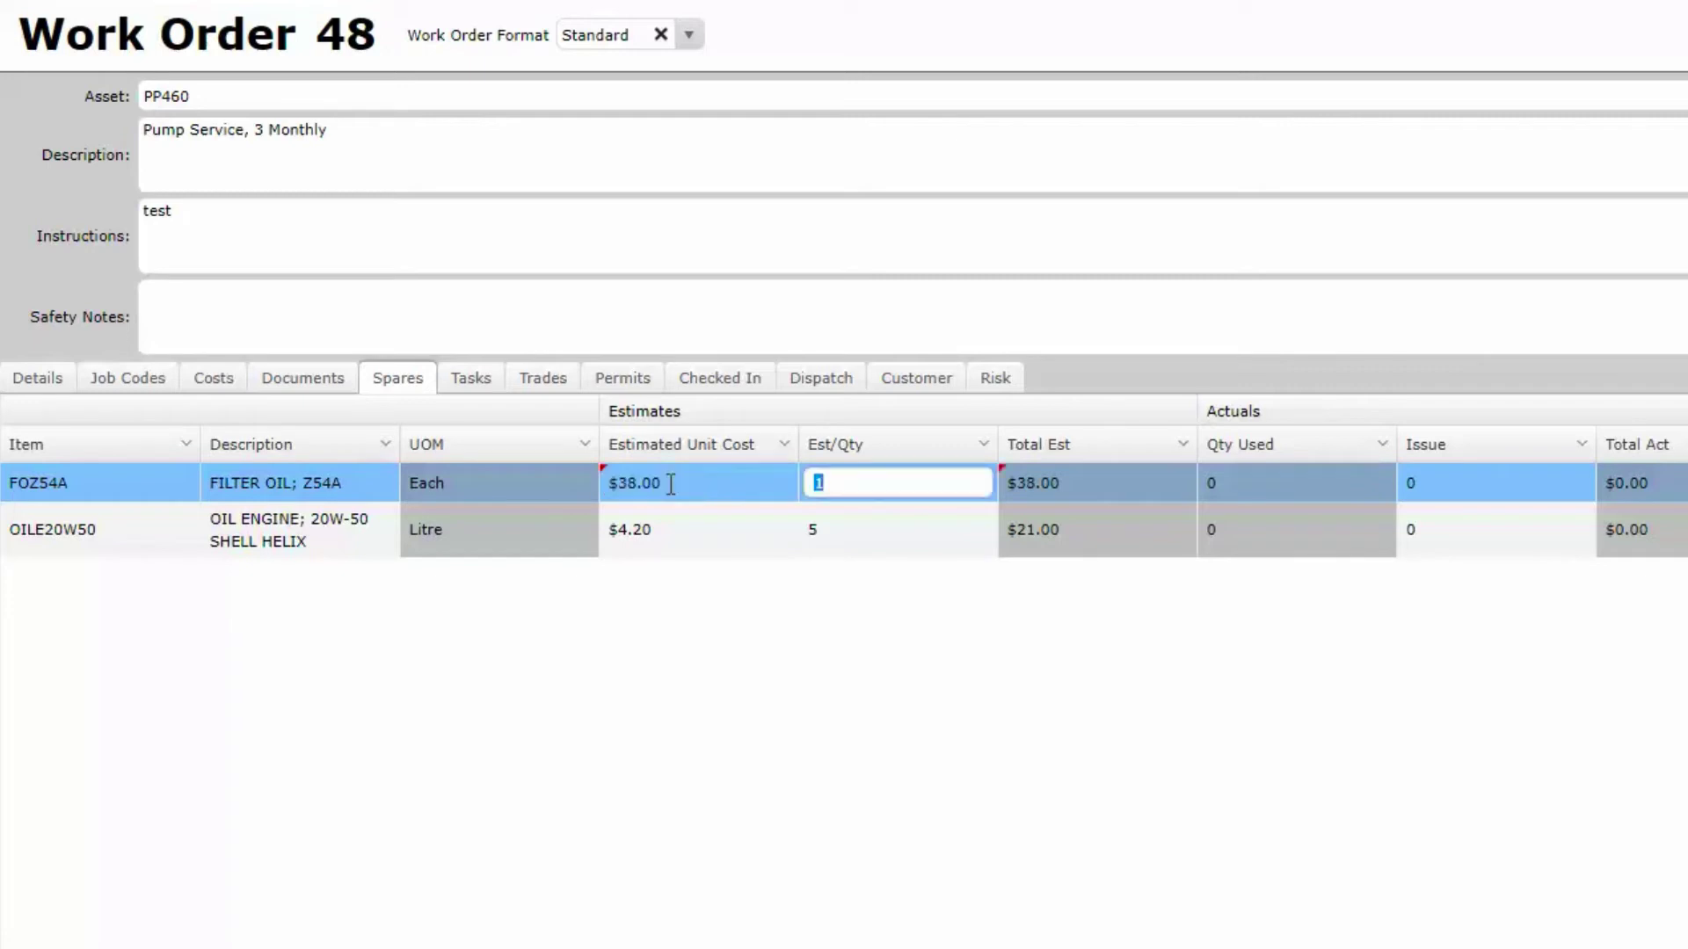
click(672, 531)
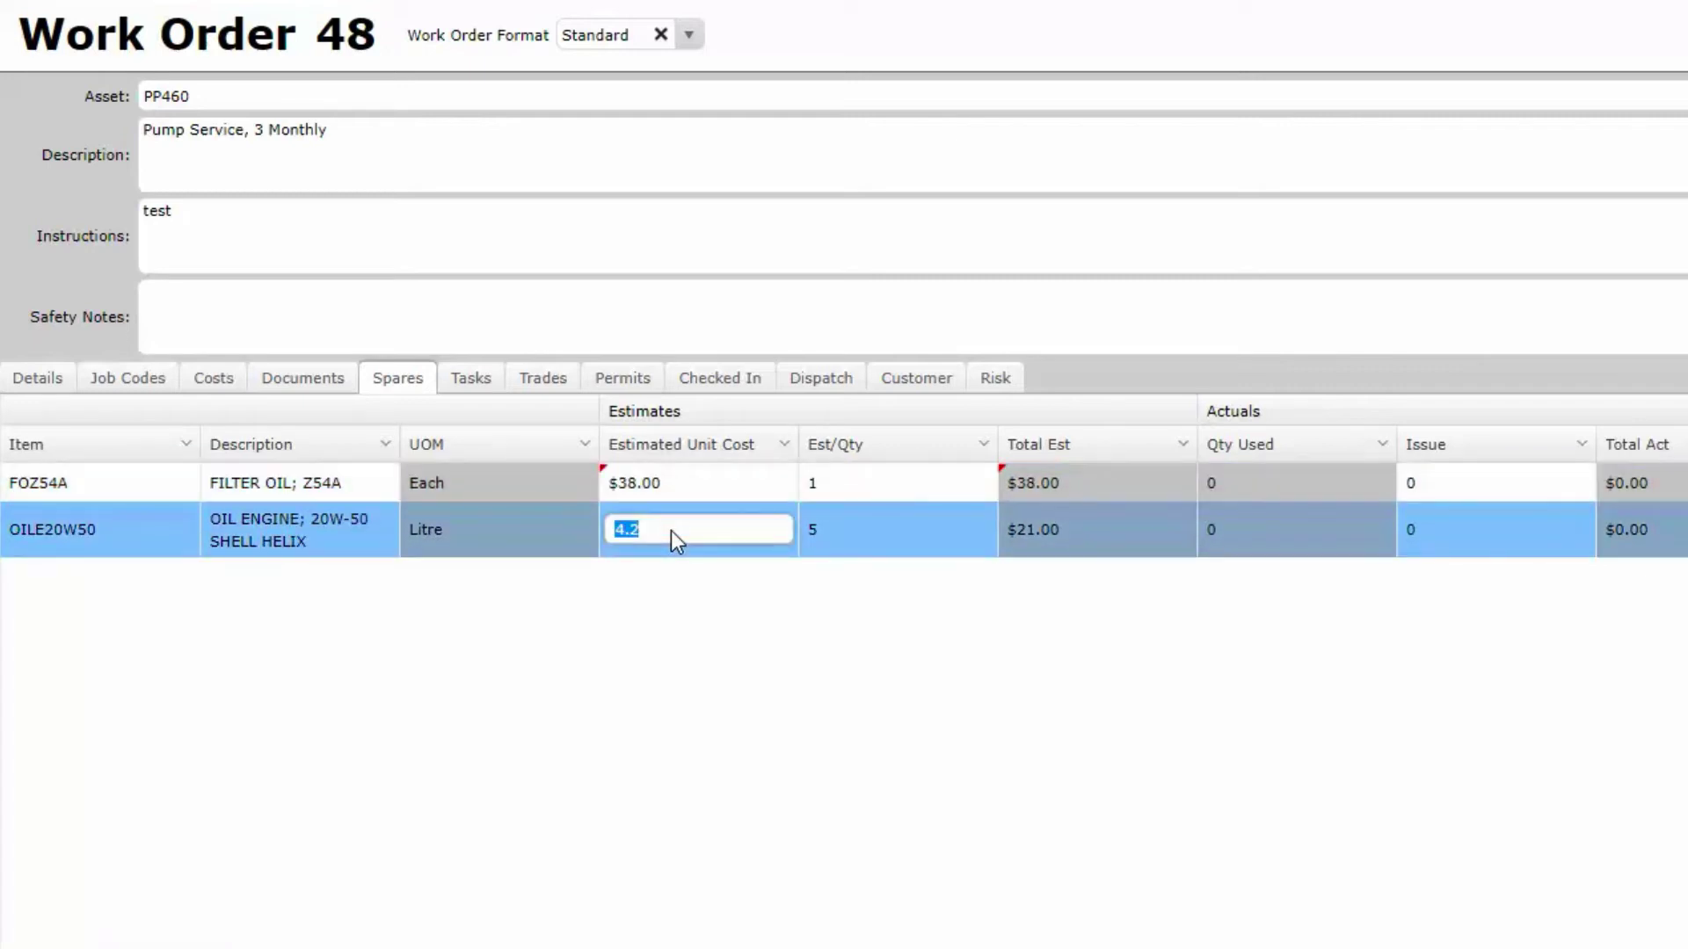
text(4.5)
key(Tab)
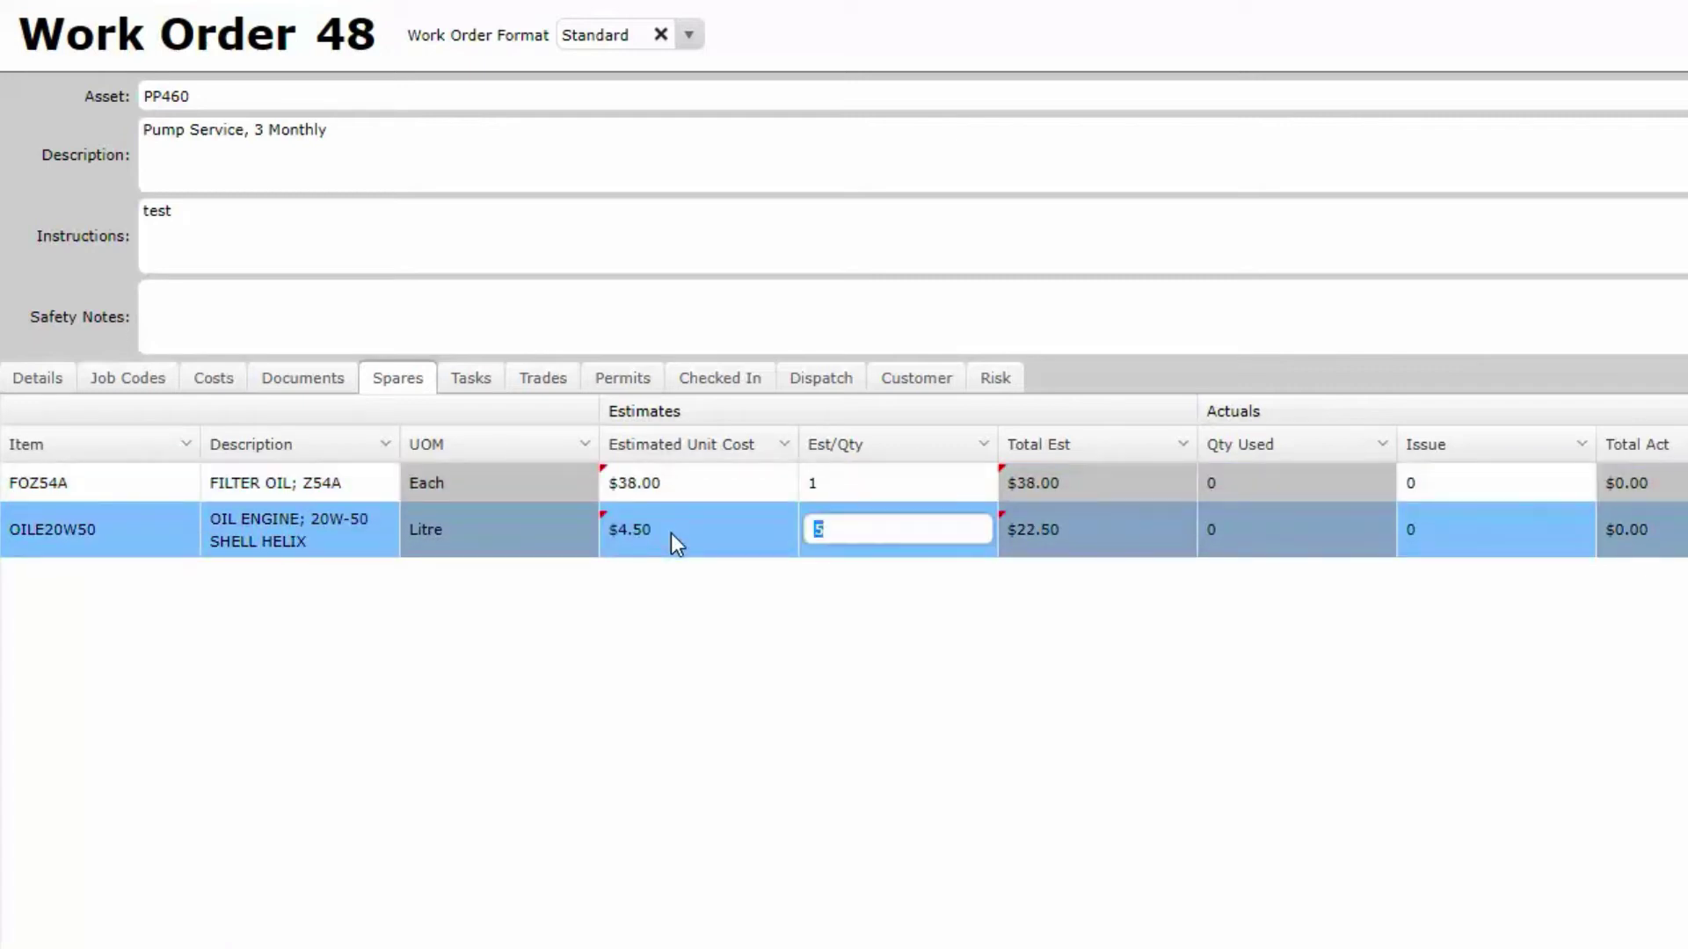
click(777, 625)
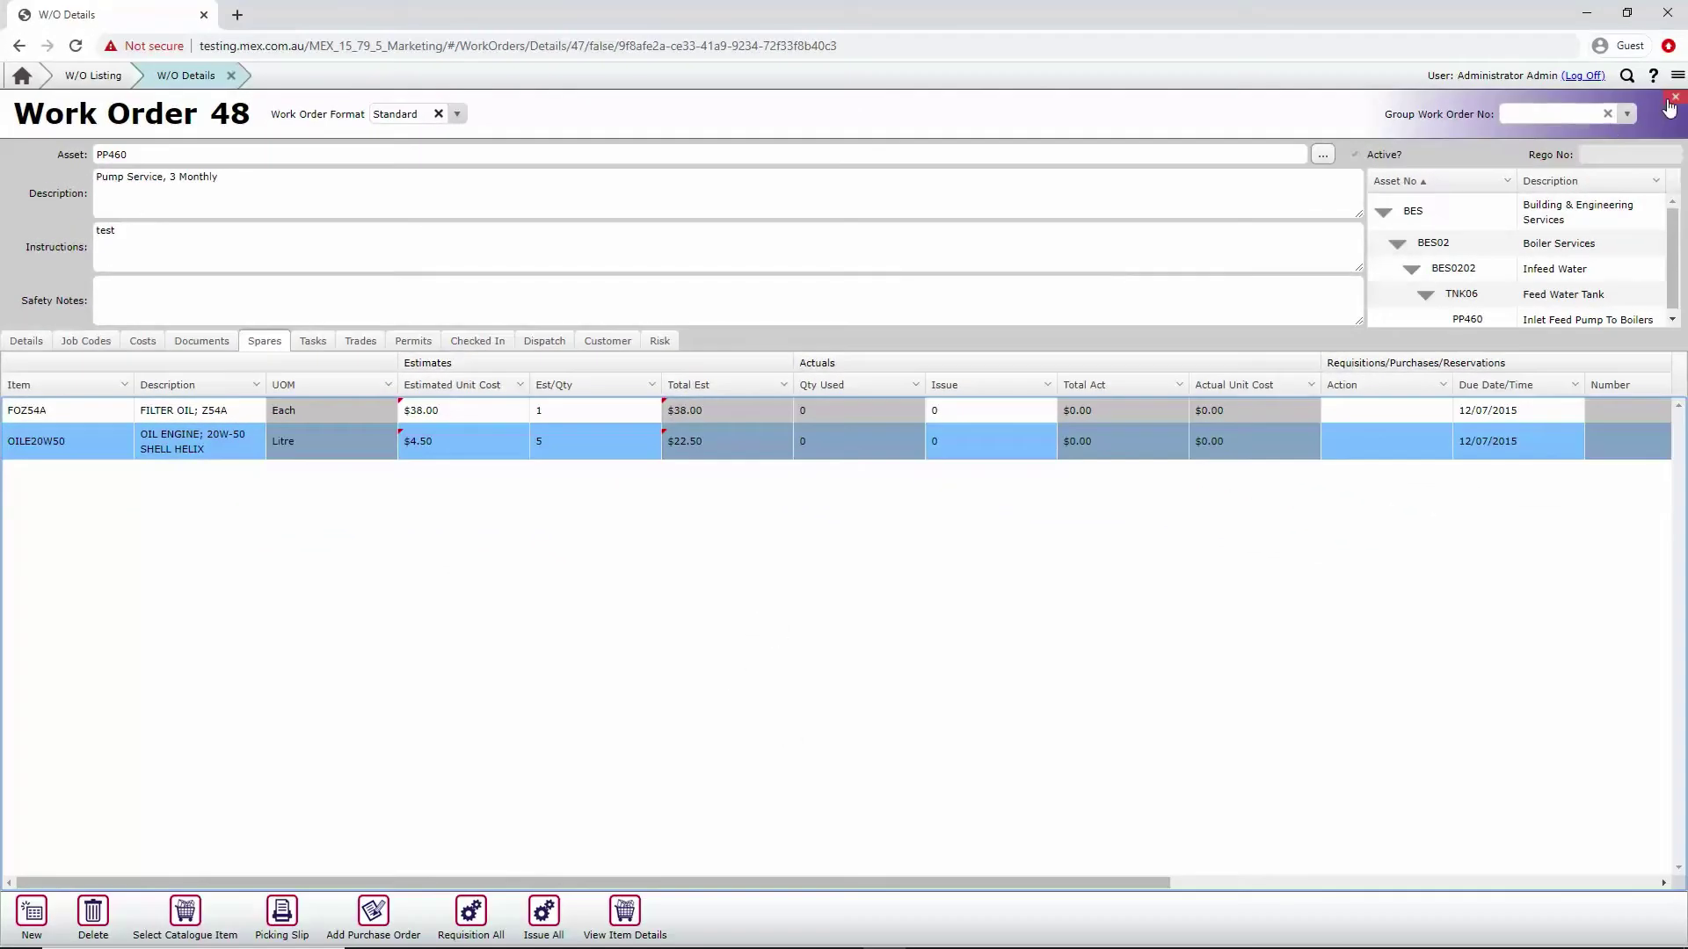
click(1674, 97)
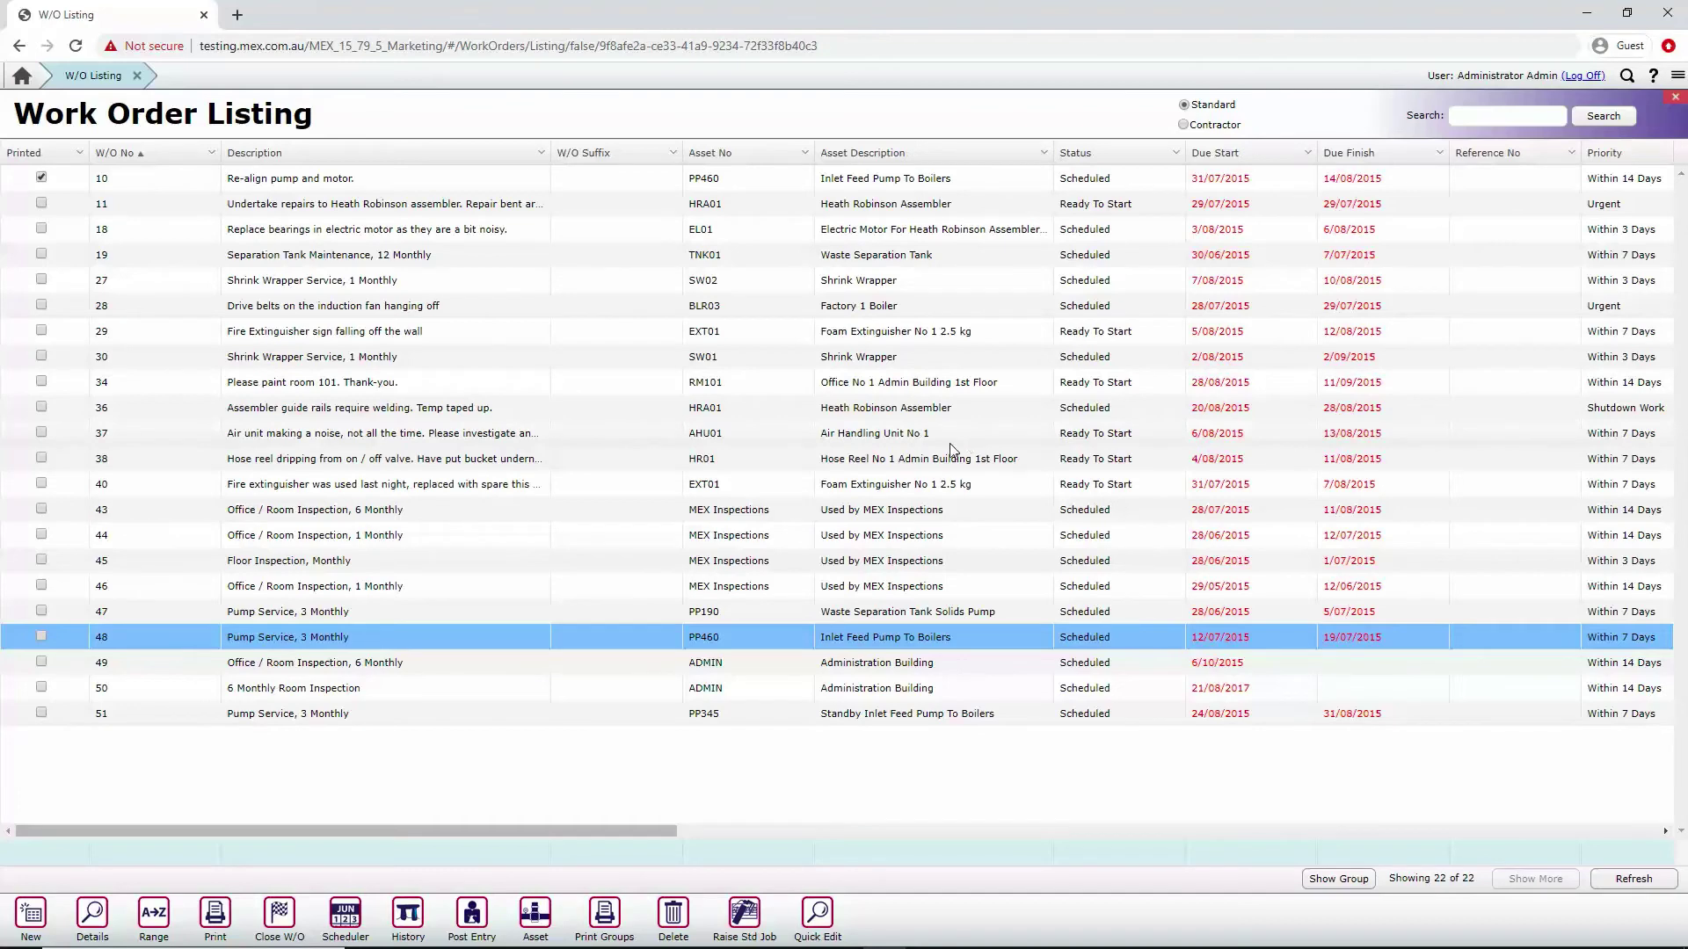
Step: Reopen Work Order 48, move the God Mode panel aside and show its Audit tab
double_click(372, 634)
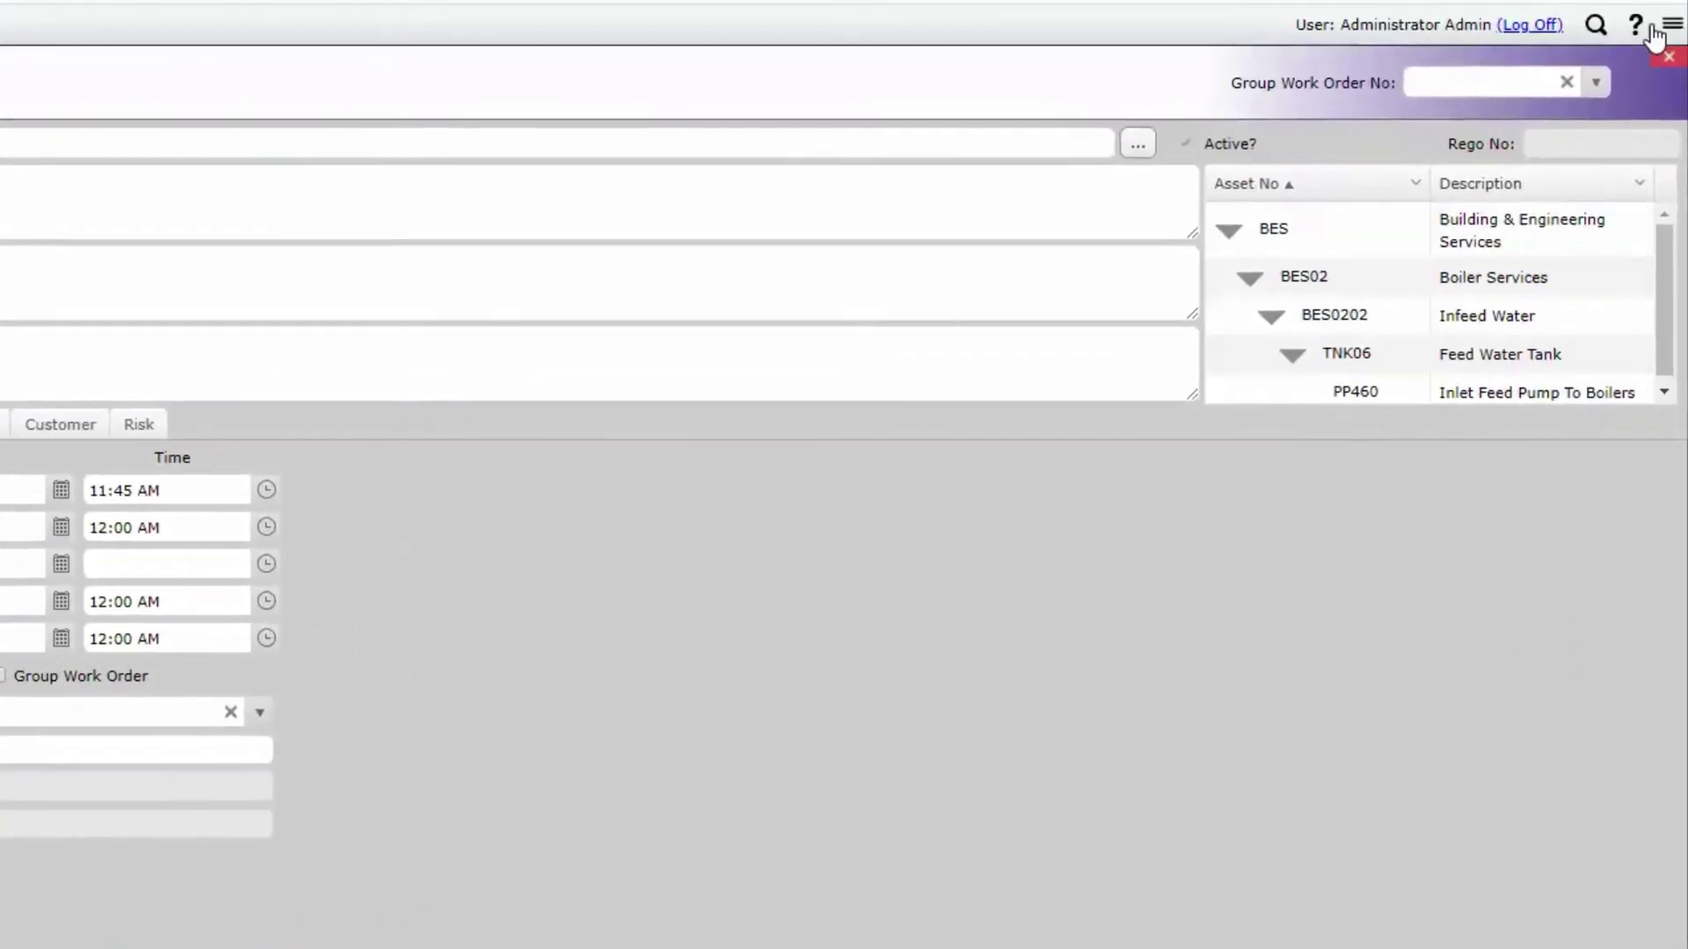
click(1669, 26)
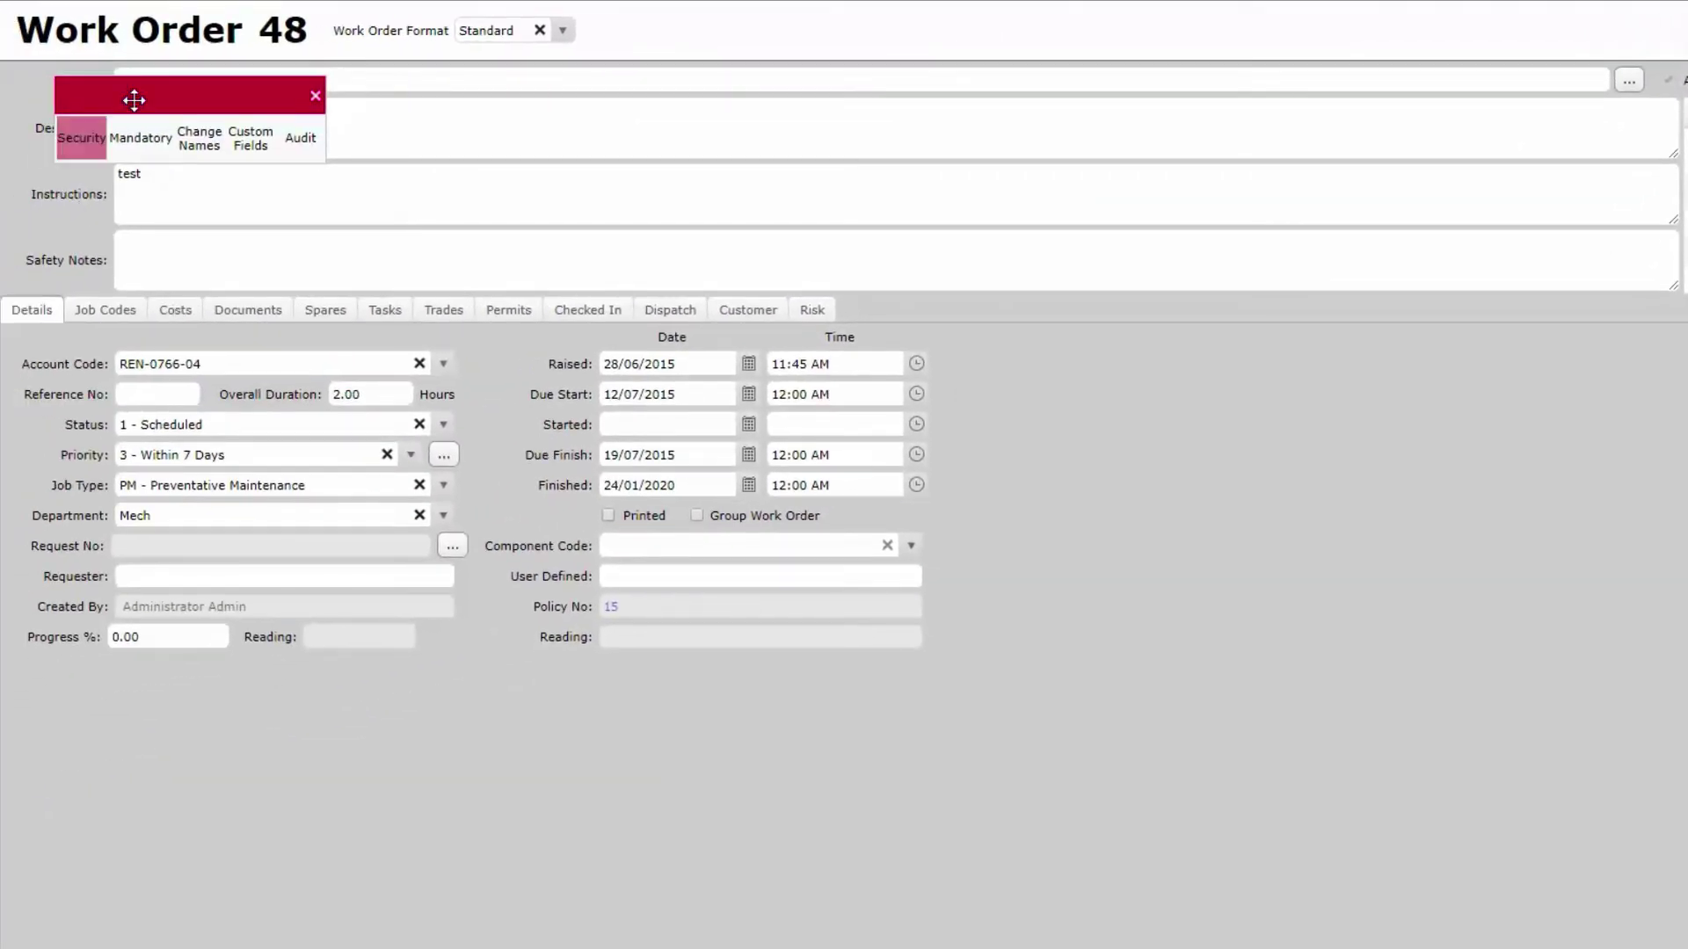
mouse_move(134, 100)
mouse_down()
mouse_move(739, 184)
mouse_move(1108, 170)
mouse_move(1010, 177)
mouse_up()
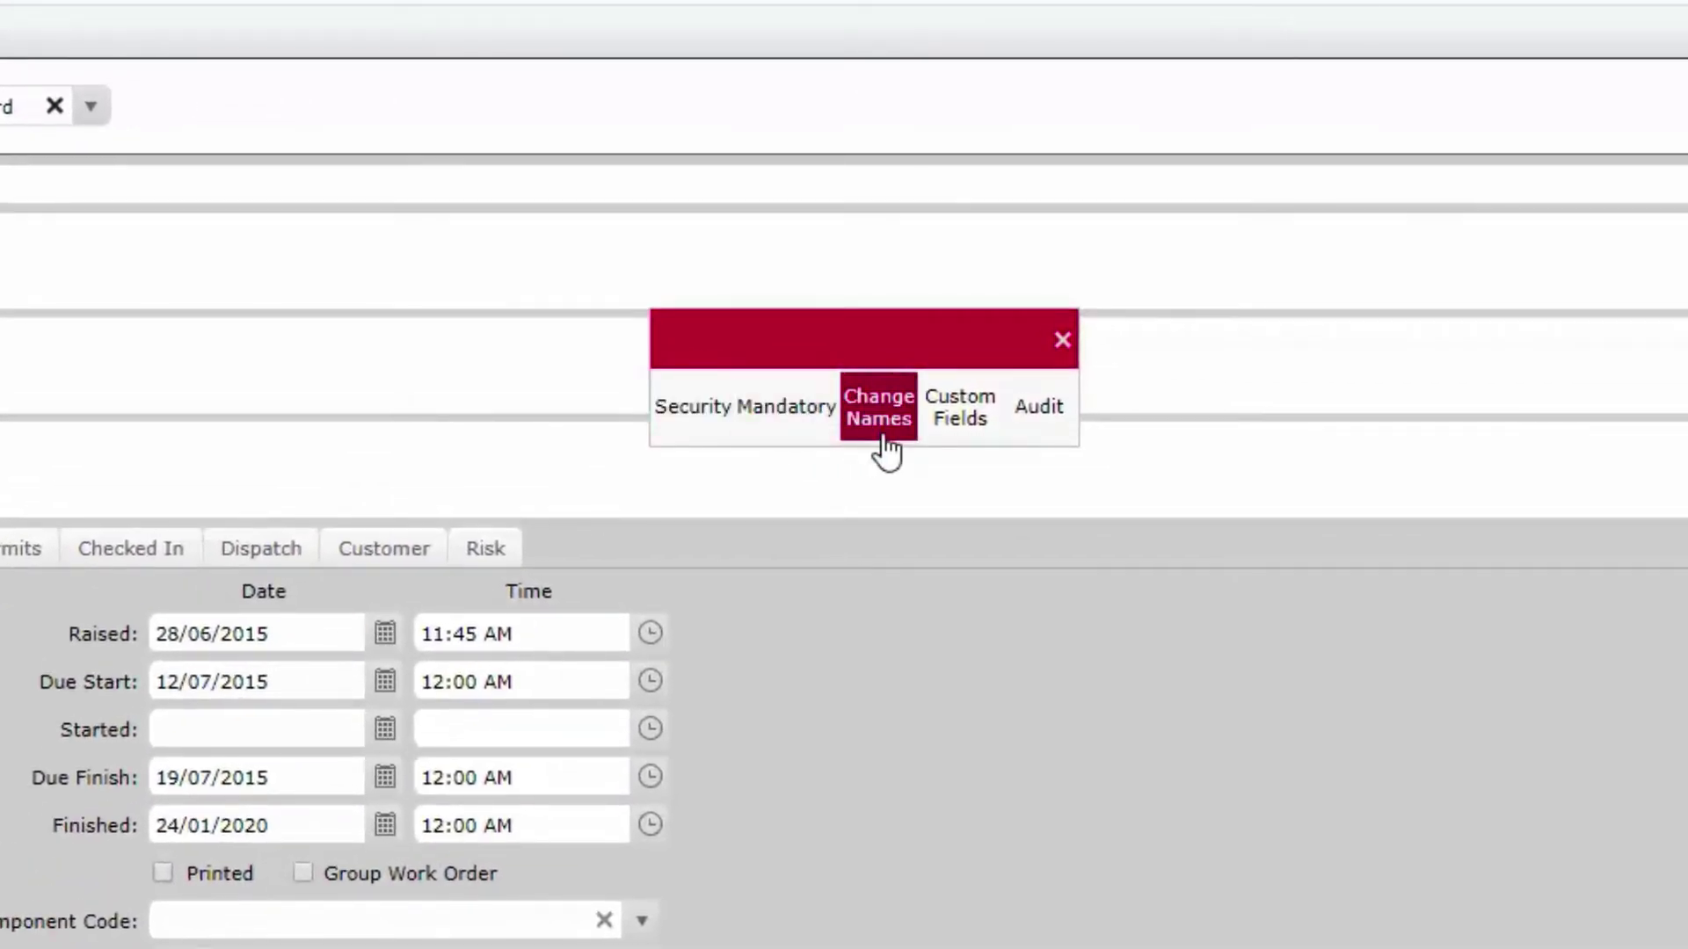
click(1037, 440)
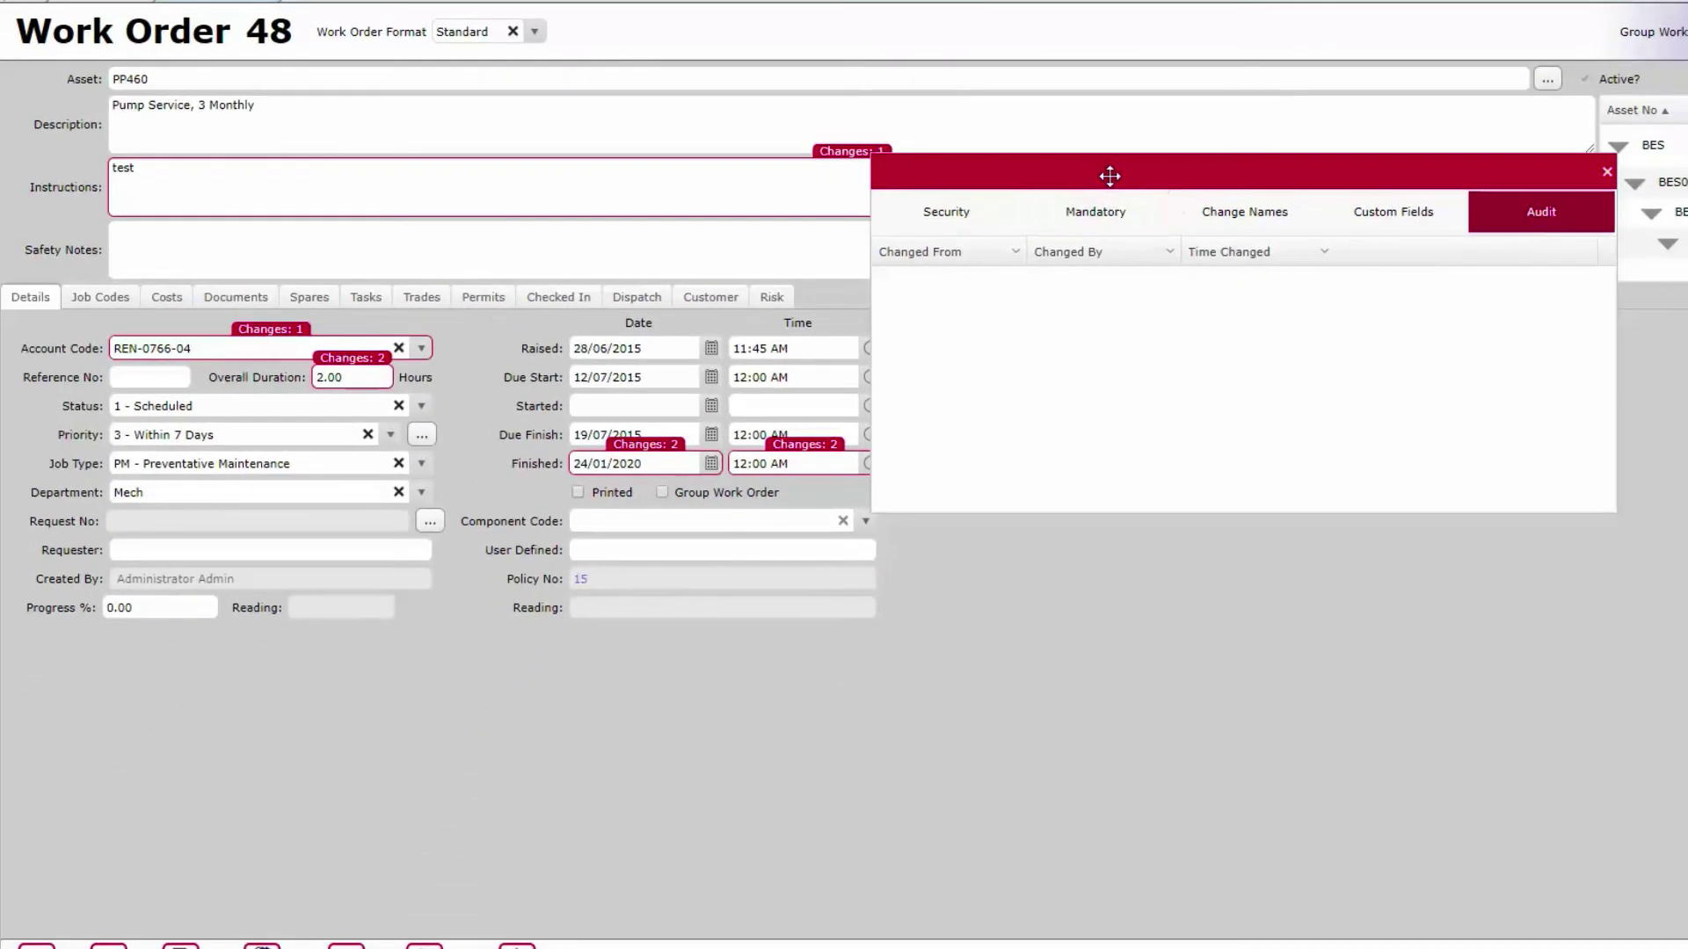
Step: Display the Overall Duration audit entries, showing earlier values 3.0000000 and 1.0000000
drag(1110, 176, 1181, 177)
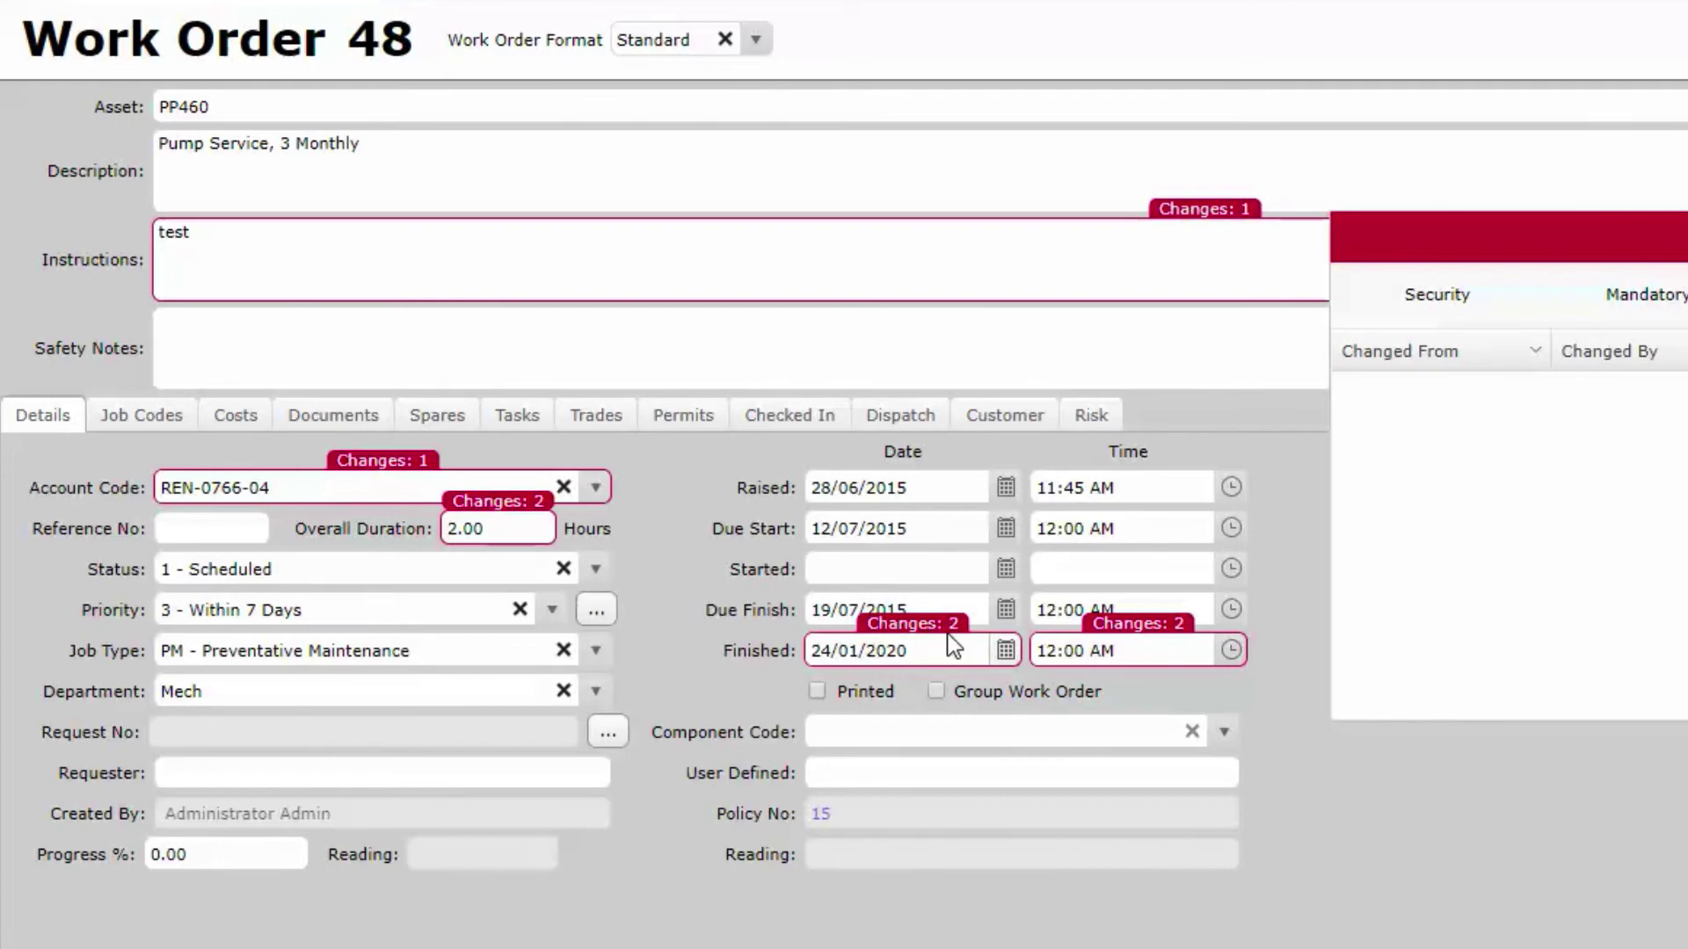
click(538, 505)
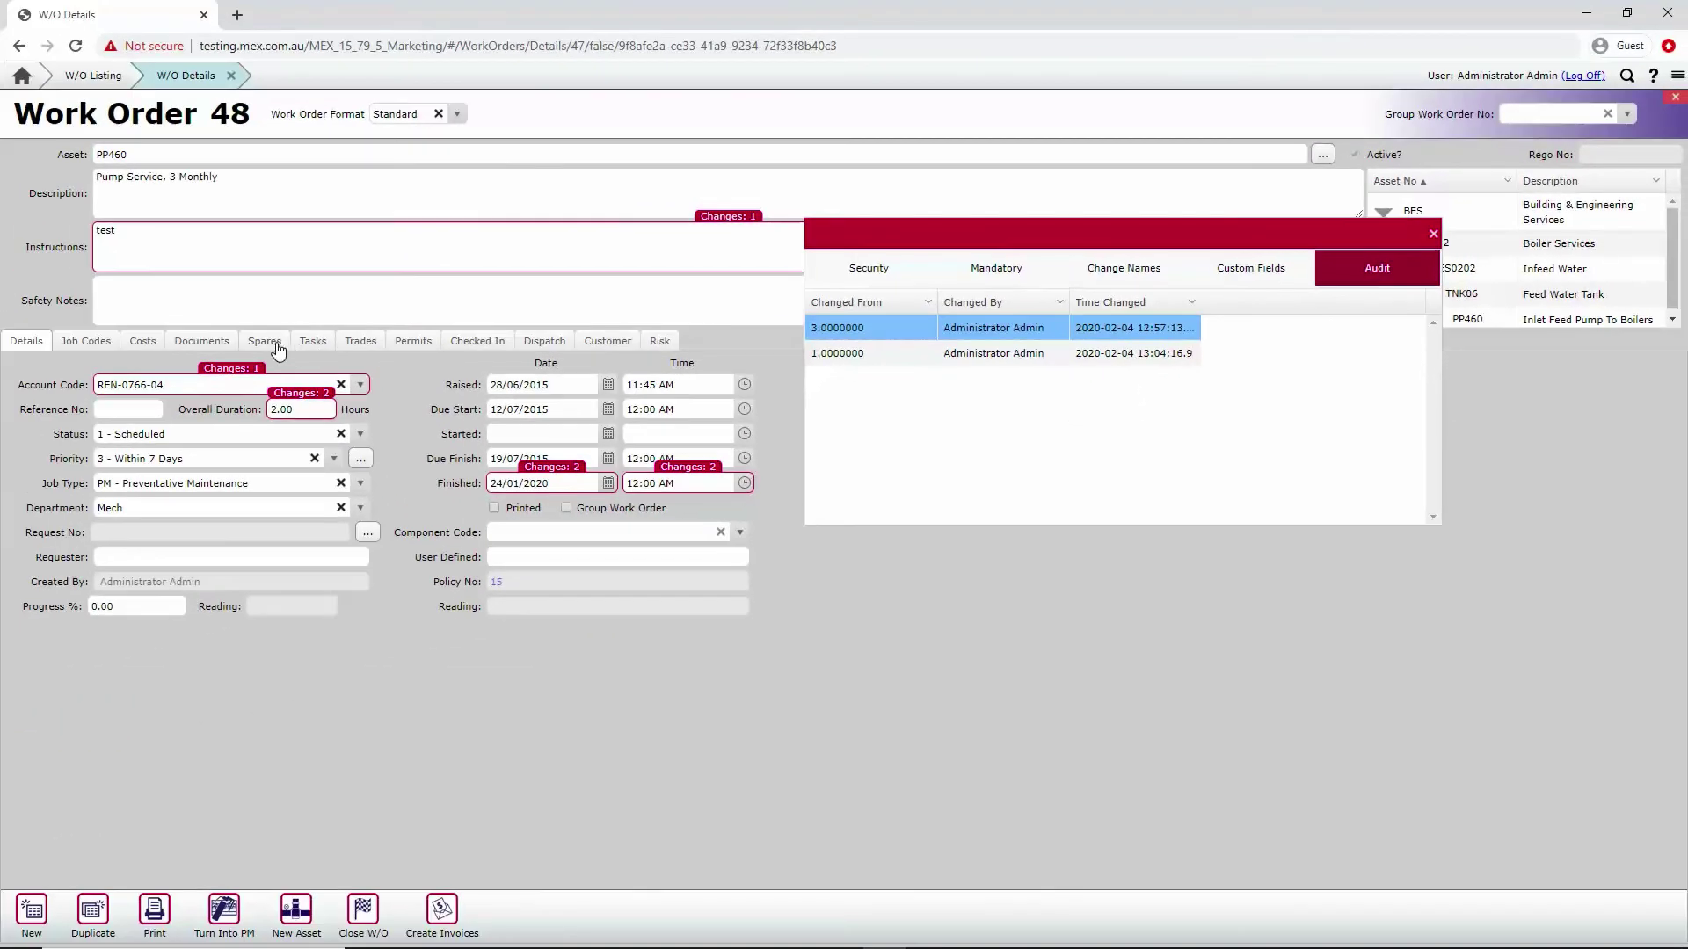
Step: On the Spares tab, display the OILE20W50 unit cost changes, 4.5000000 and 4.2000000
click(274, 348)
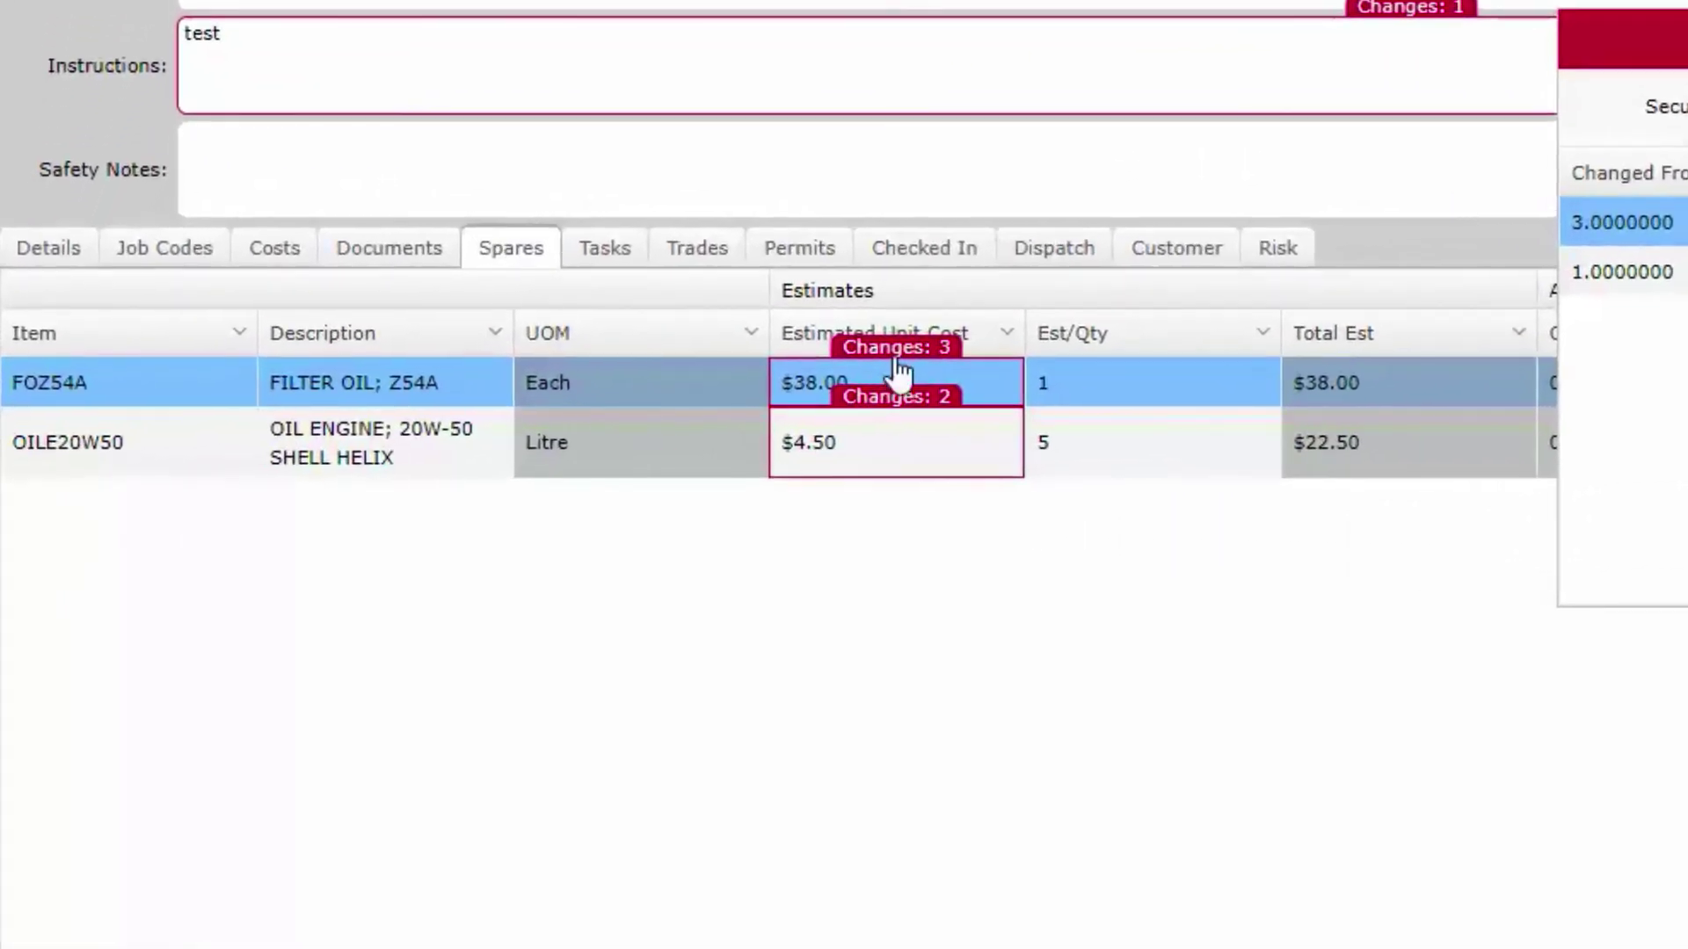
click(932, 411)
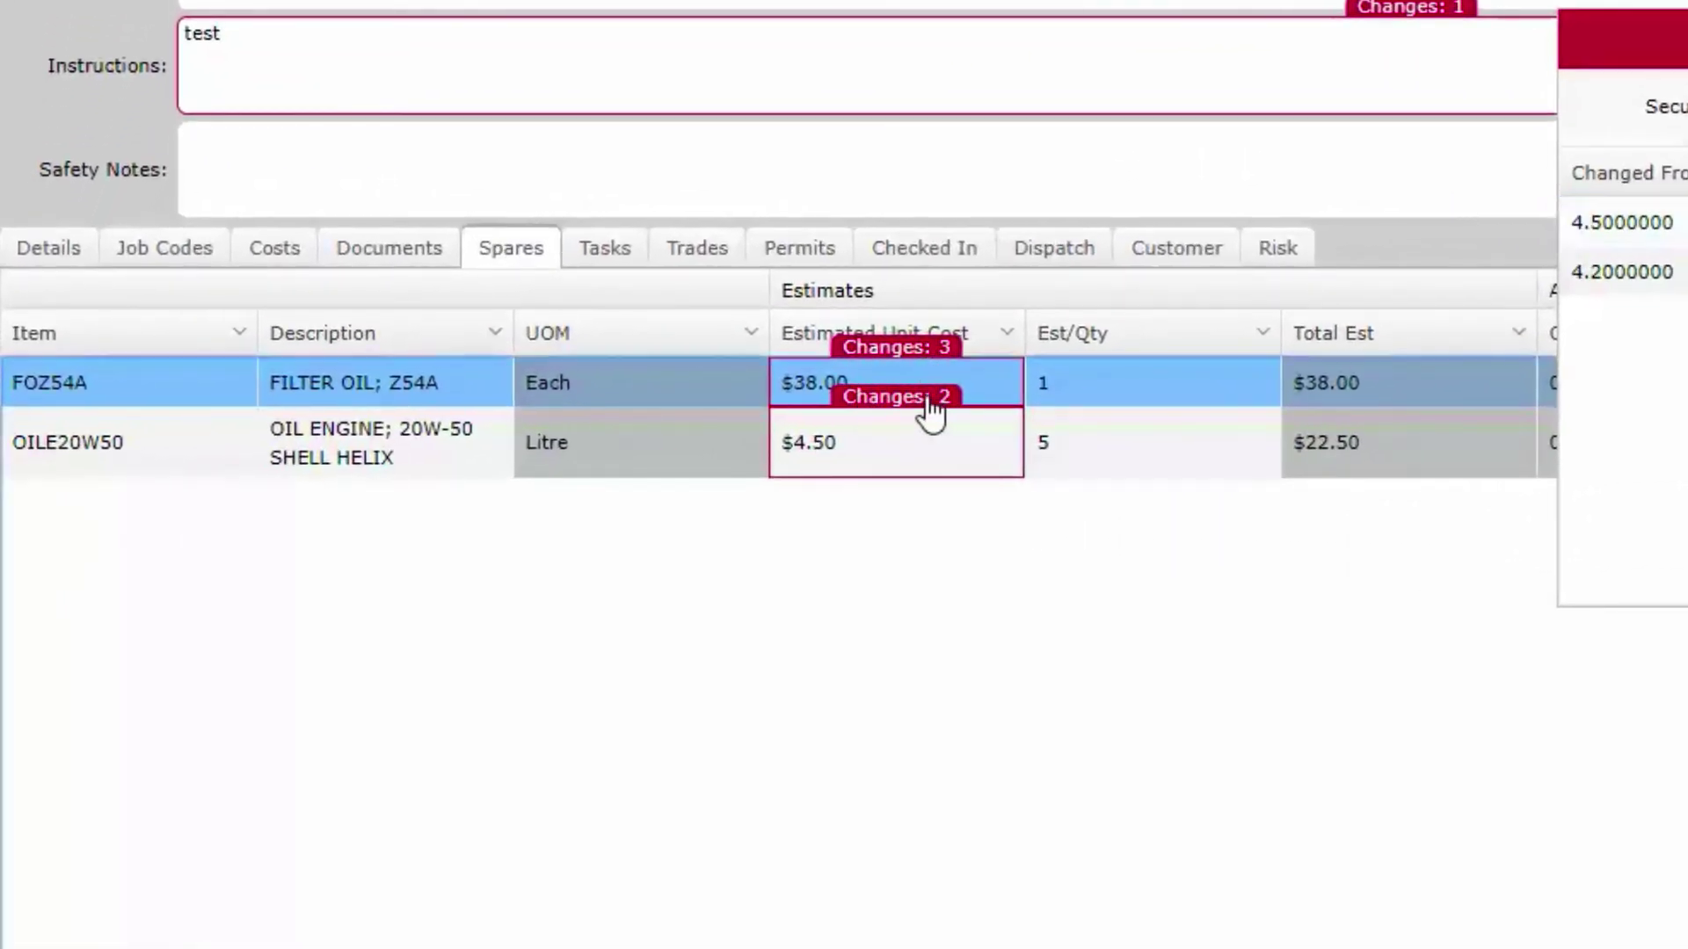